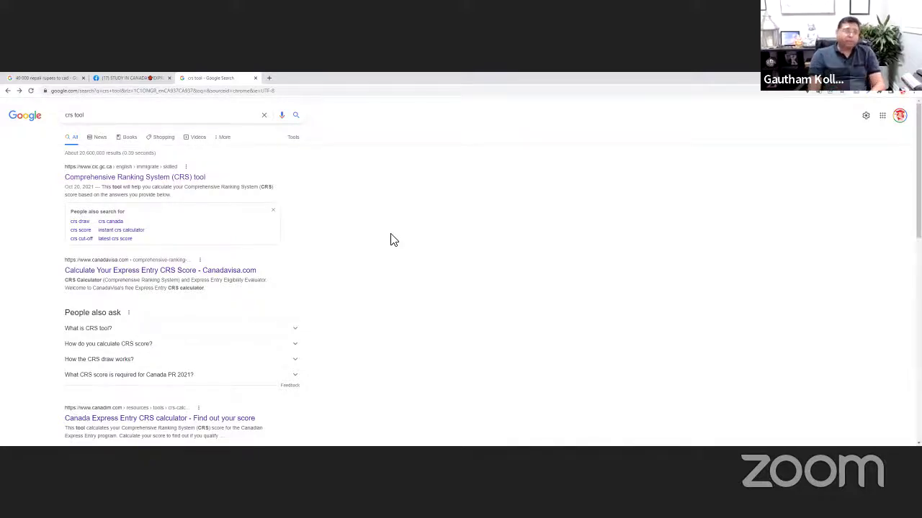
{"action": "left_click", "coordinate": [173, 178]}
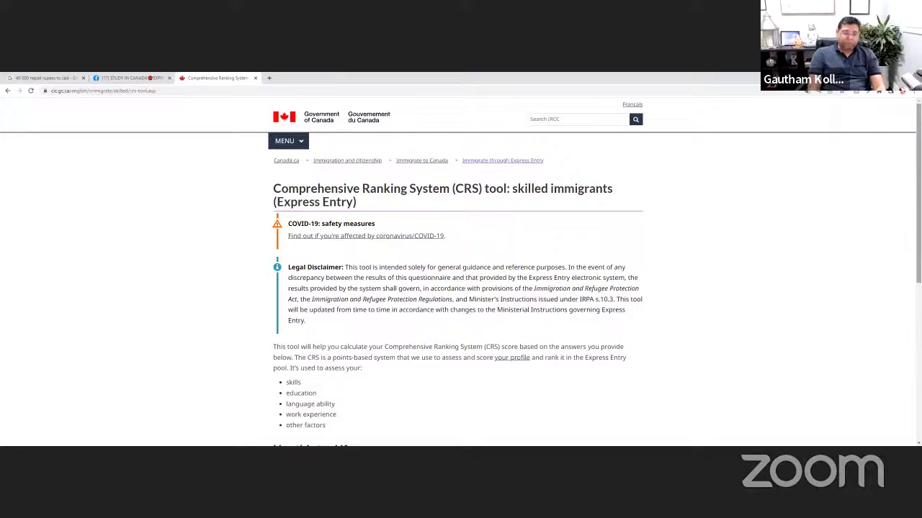
{"action": "scroll", "coordinate": [461, 270], "scroll_direction": "down", "scroll_amount": 1}
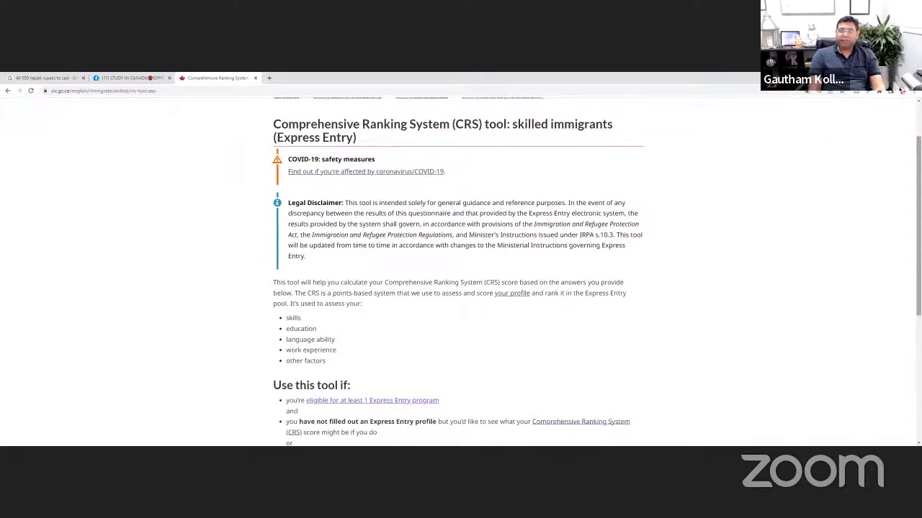
{"action": "scroll", "coordinate": [461, 271], "scroll_direction": "down", "scroll_amount": 1}
{"action": "scroll", "coordinate": [461, 271], "scroll_direction": "up", "scroll_amount": 1}
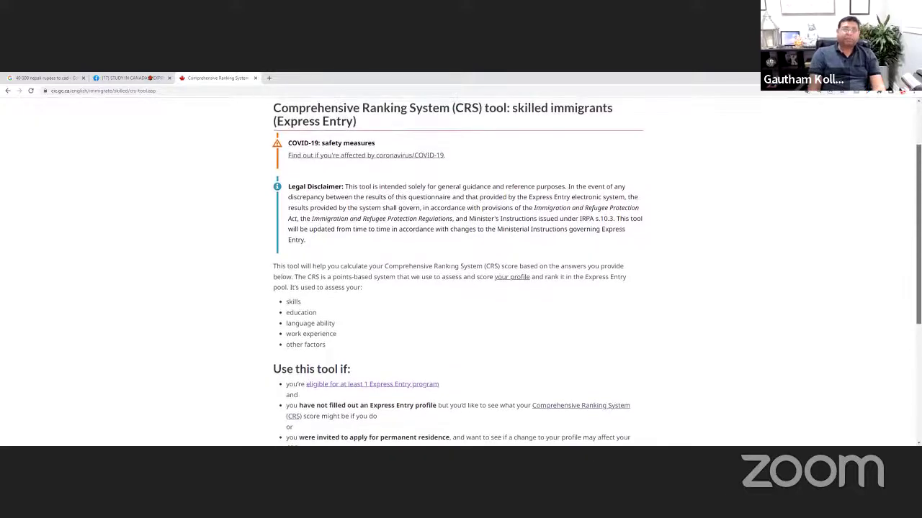
{"action": "scroll", "coordinate": [461, 271], "scroll_direction": "up", "scroll_amount": 1}
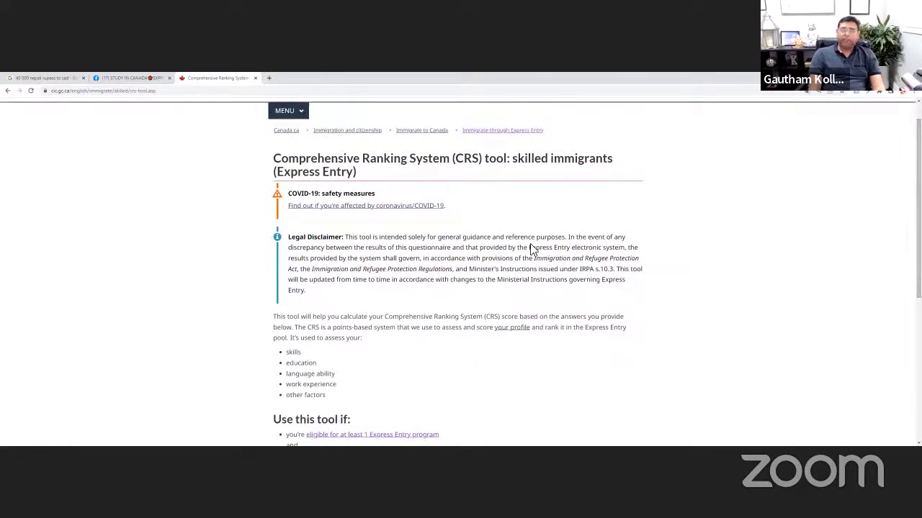
{"action": "scroll", "coordinate": [533, 248], "scroll_direction": "down", "scroll_amount": 1}
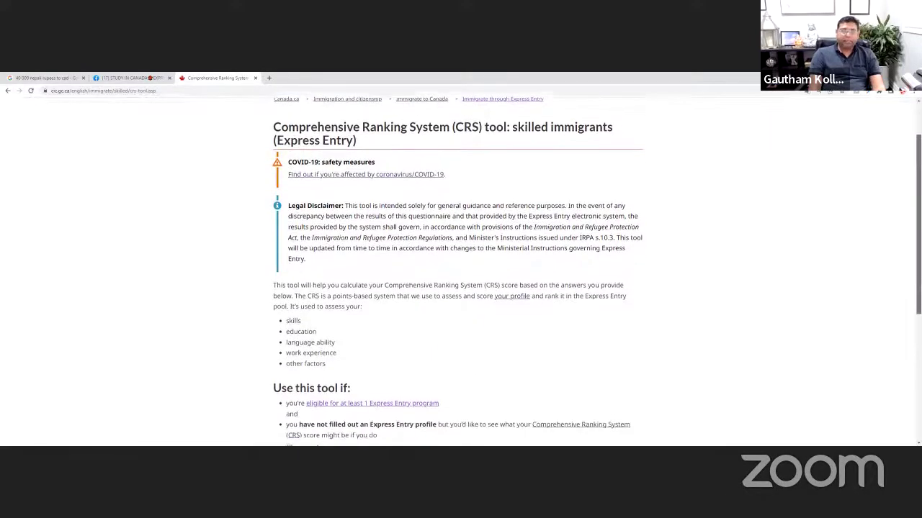
{"action": "scroll", "coordinate": [461, 270], "scroll_direction": "up", "scroll_amount": 1}
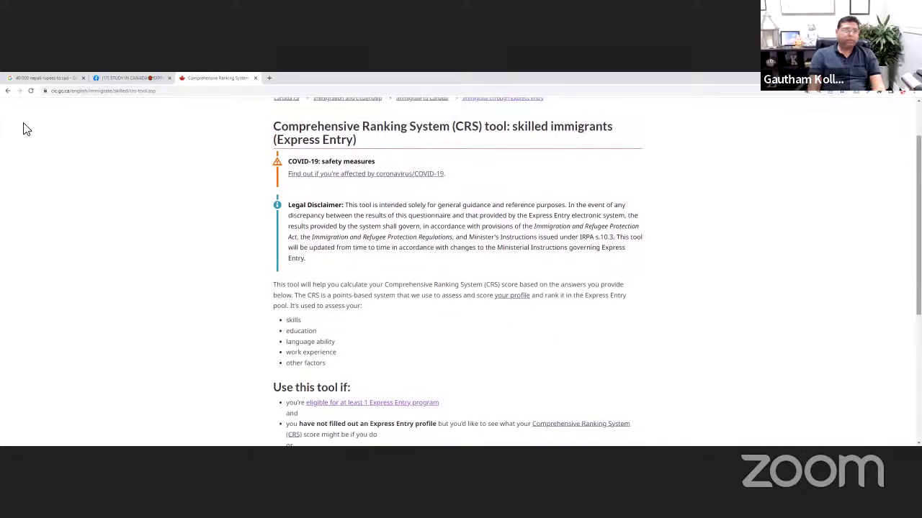
{"action": "left_click", "coordinate": [8, 91]}
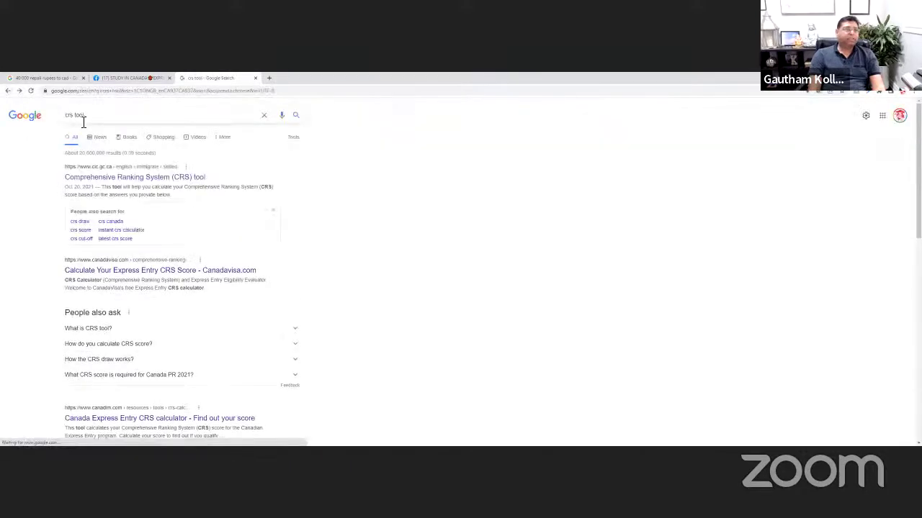
Step: Open the Comprehensive Ranking System (CRS) tool from the cic.gc.ca search result and go to its questionnaire
{"action": "left_click", "coordinate": [112, 183]}
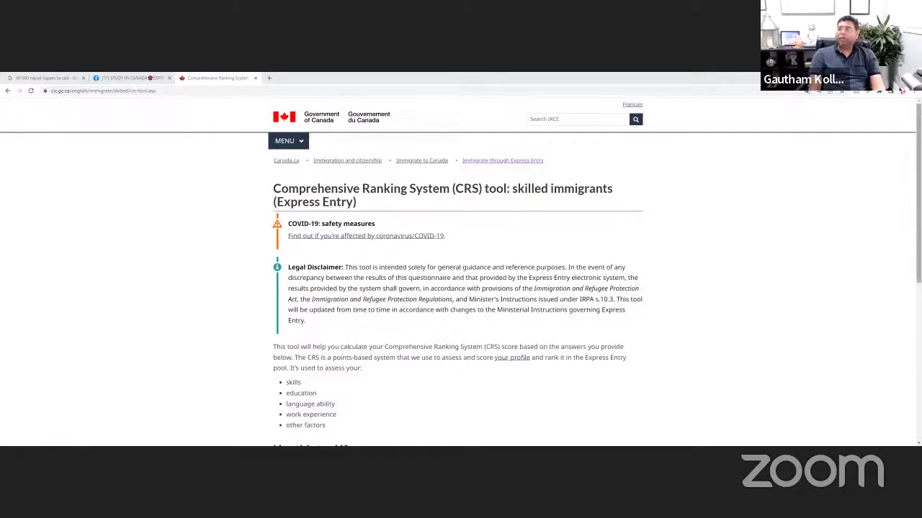
{"action": "scroll", "coordinate": [461, 273], "scroll_direction": "down", "scroll_amount": 1}
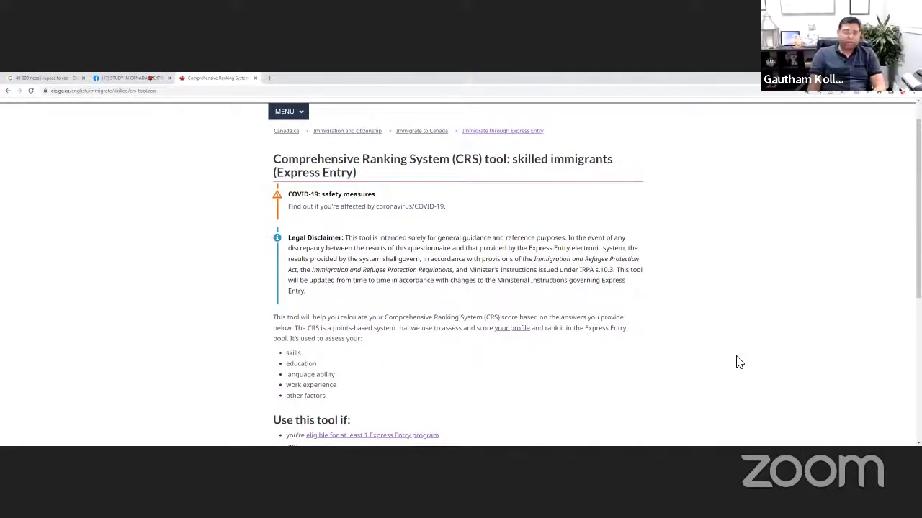
{"action": "scroll", "coordinate": [738, 362], "scroll_direction": "down", "scroll_amount": 2}
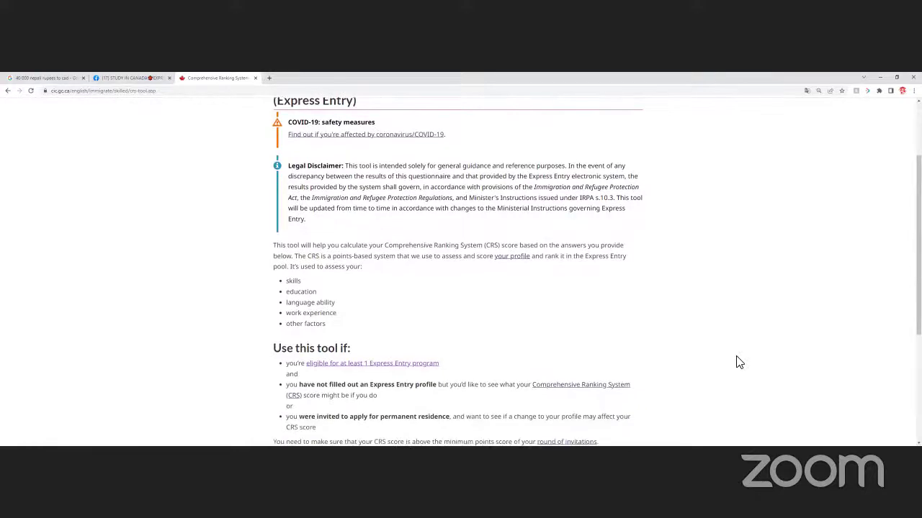
{"action": "scroll", "coordinate": [738, 362], "scroll_direction": "down", "scroll_amount": 5}
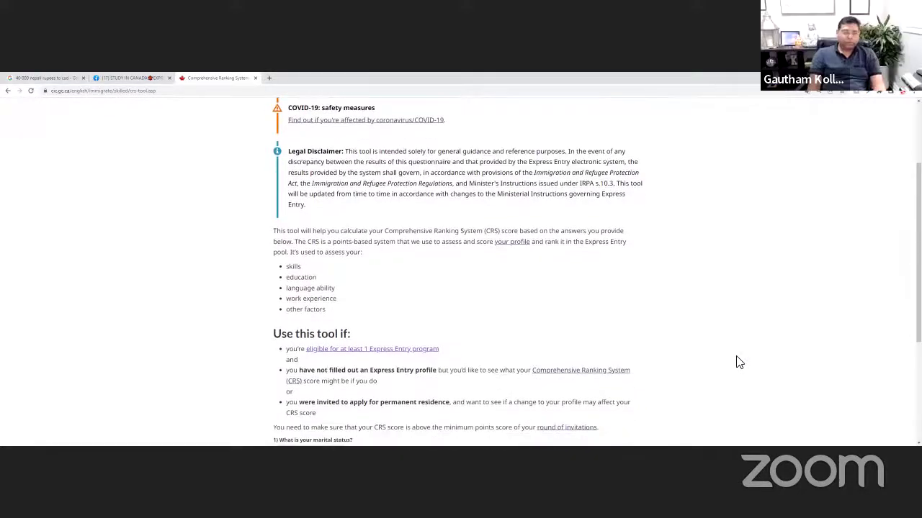
{"action": "scroll", "coordinate": [738, 362], "scroll_direction": "up", "scroll_amount": 4}
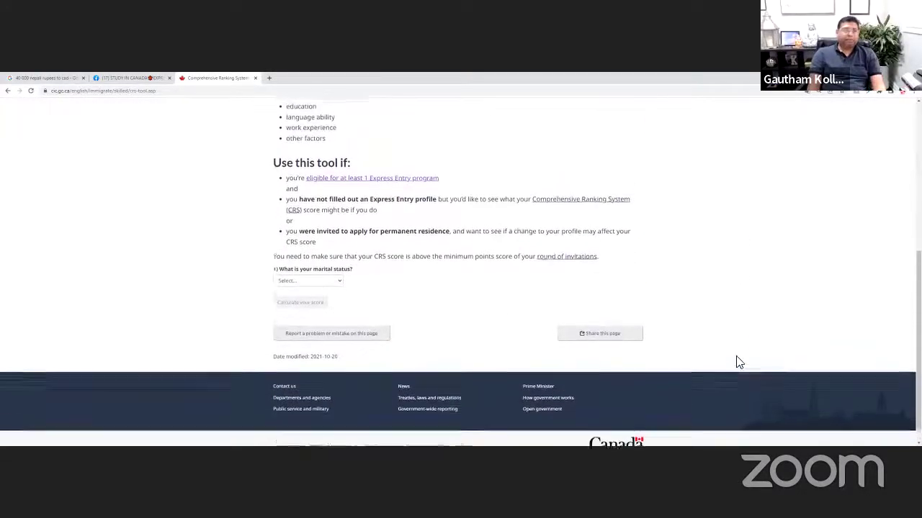
{"action": "scroll", "coordinate": [738, 362], "scroll_direction": "down", "scroll_amount": 2}
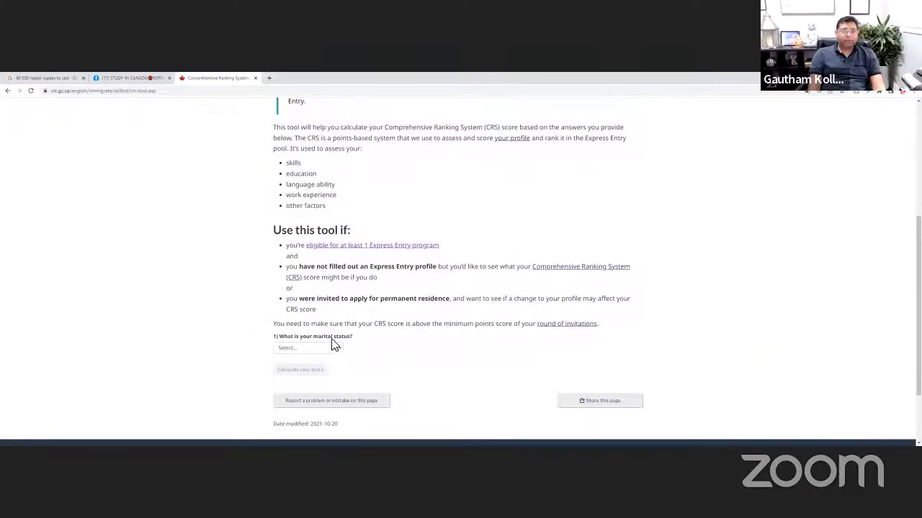
Step: Answer the marital status question with Never Married / Single and set the age to 29 years of age
{"action": "left_click", "coordinate": [335, 350]}
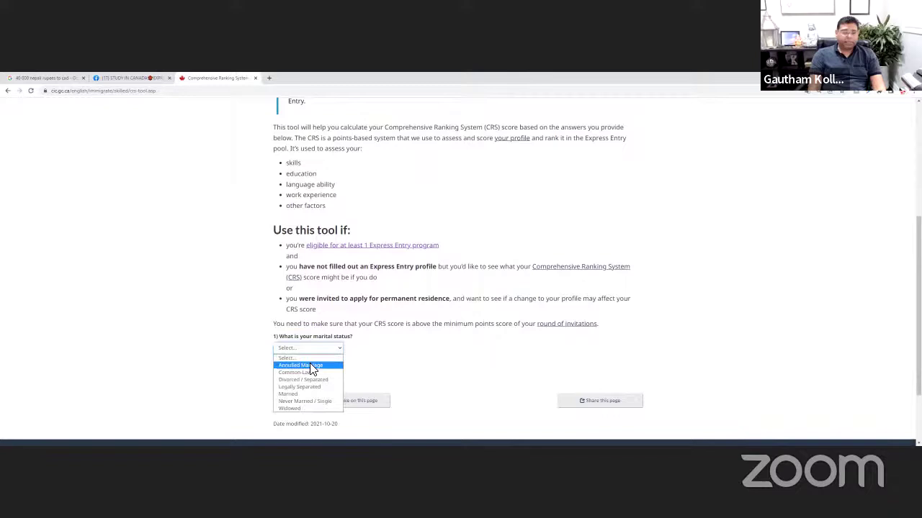
{"action": "left_click", "coordinate": [295, 403]}
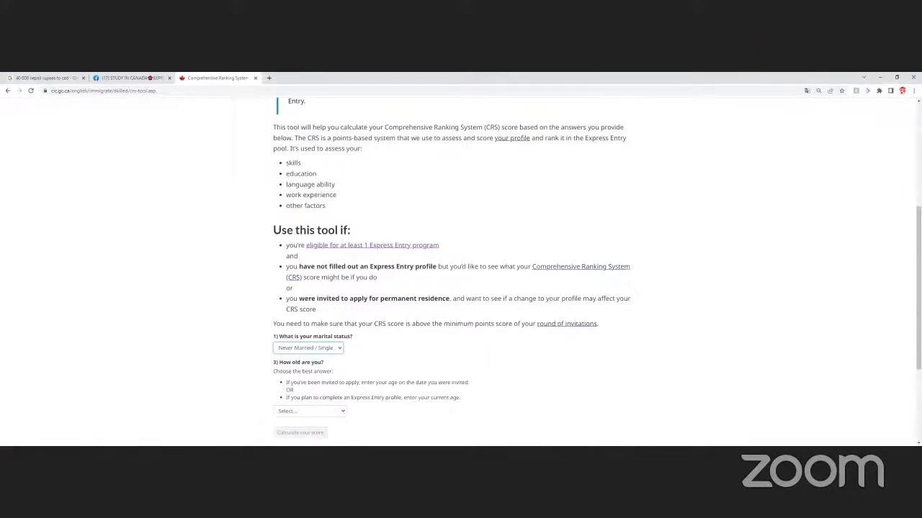
{"action": "scroll", "coordinate": [643, 303], "scroll_direction": "down", "scroll_amount": 2}
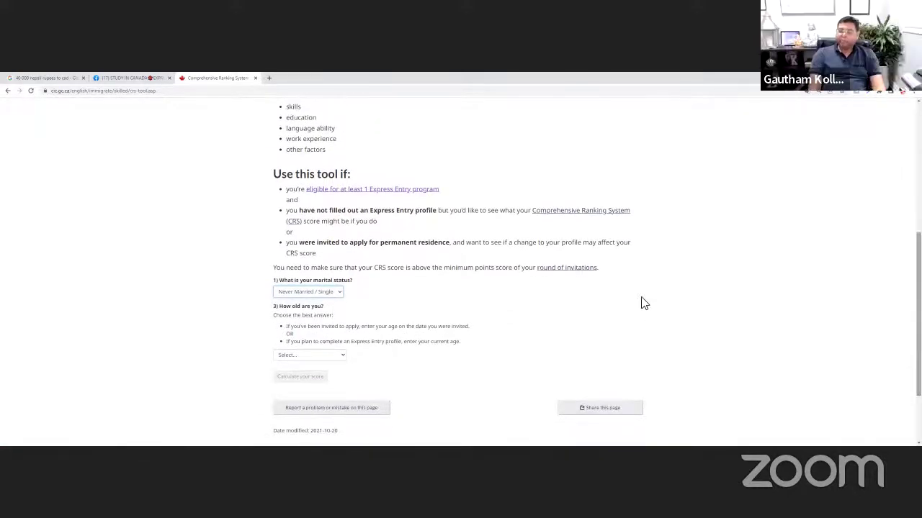
{"action": "left_click", "coordinate": [342, 358]}
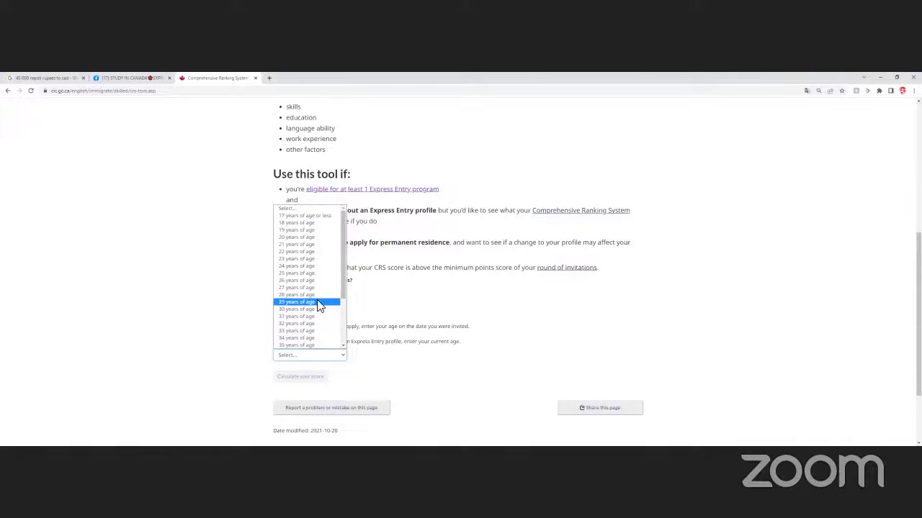
{"action": "left_click", "coordinate": [320, 302]}
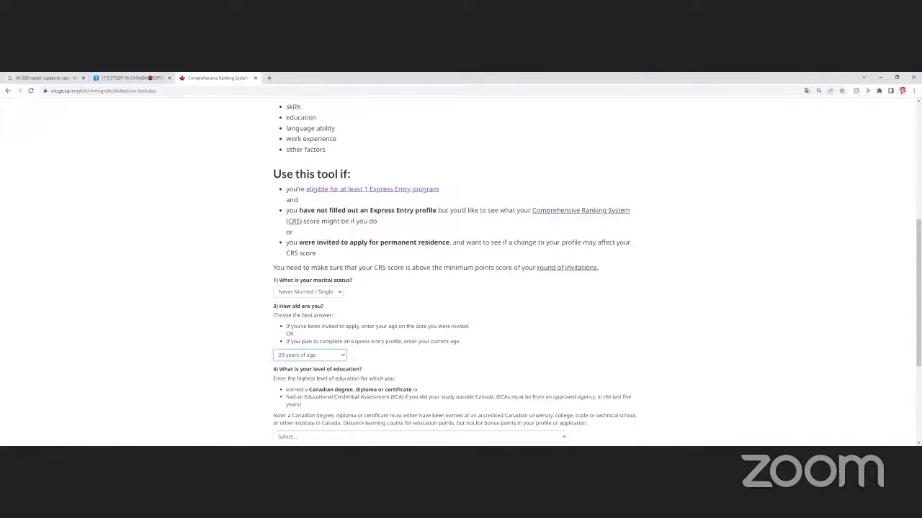
Step: Set the level of education to two or more certificates, diplomas or degrees, one for a program of three or more years
{"action": "scroll", "coordinate": [797, 267], "scroll_direction": "down", "scroll_amount": 3}
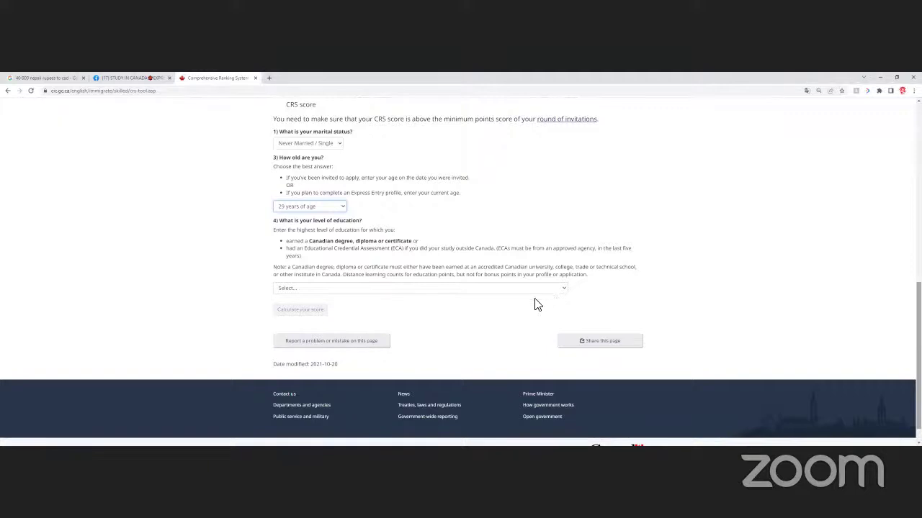
{"action": "left_click", "coordinate": [536, 289]}
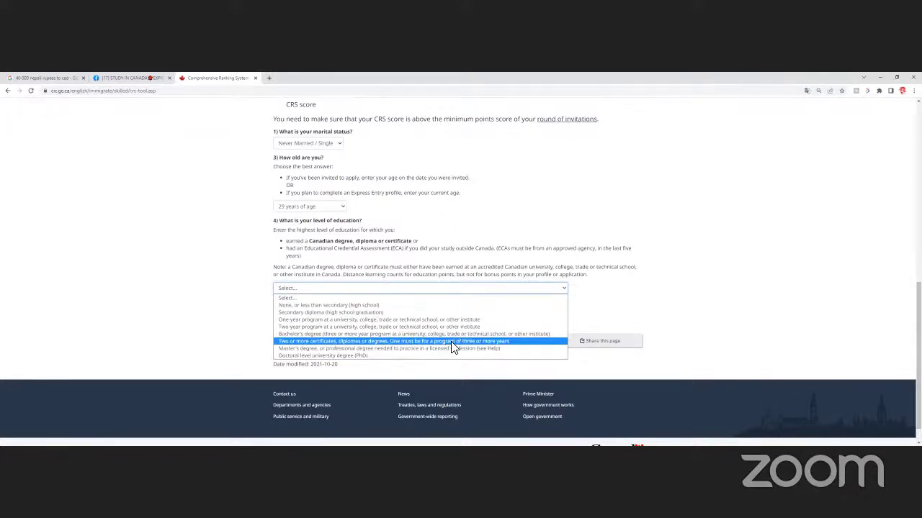
{"action": "left_click", "coordinate": [474, 343]}
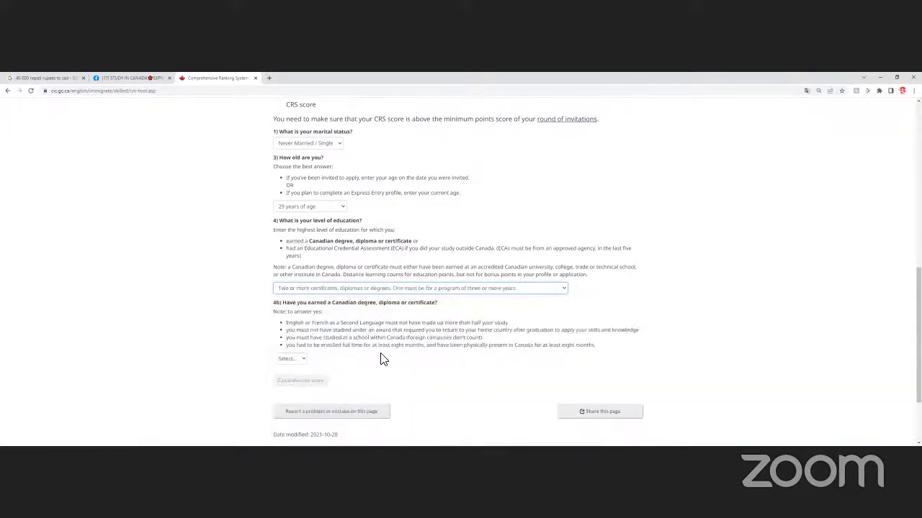
Step: Answer Yes to having earned a Canadian credential and describe it as a one- or two-year diploma or certificate
{"action": "left_click", "coordinate": [292, 360]}
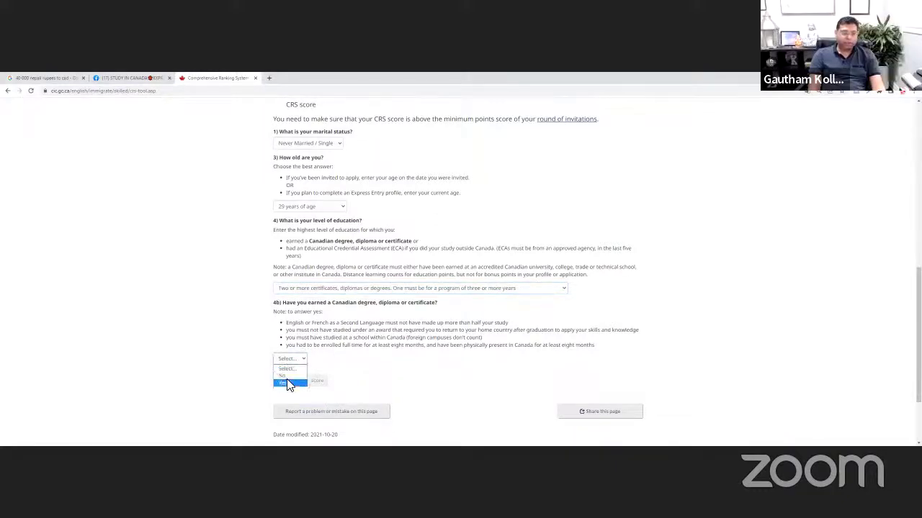
{"action": "left_click", "coordinate": [287, 382]}
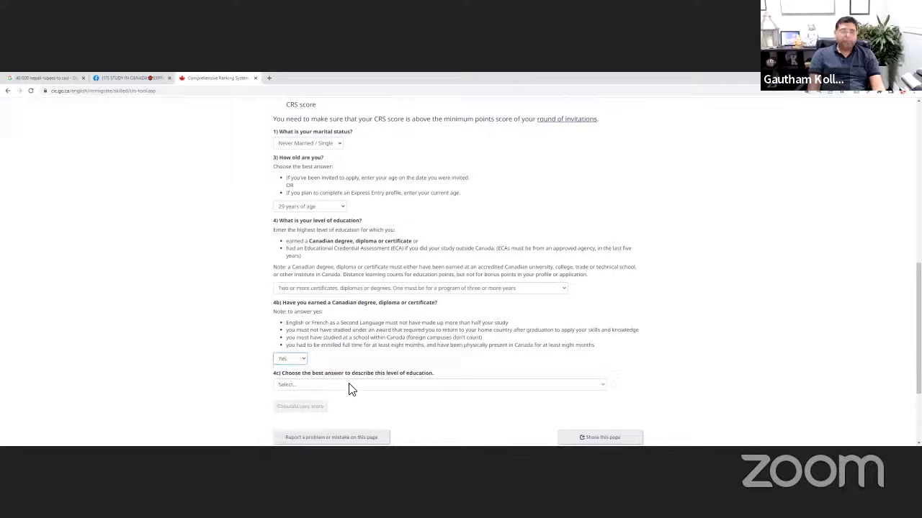
{"action": "left_click", "coordinate": [350, 386]}
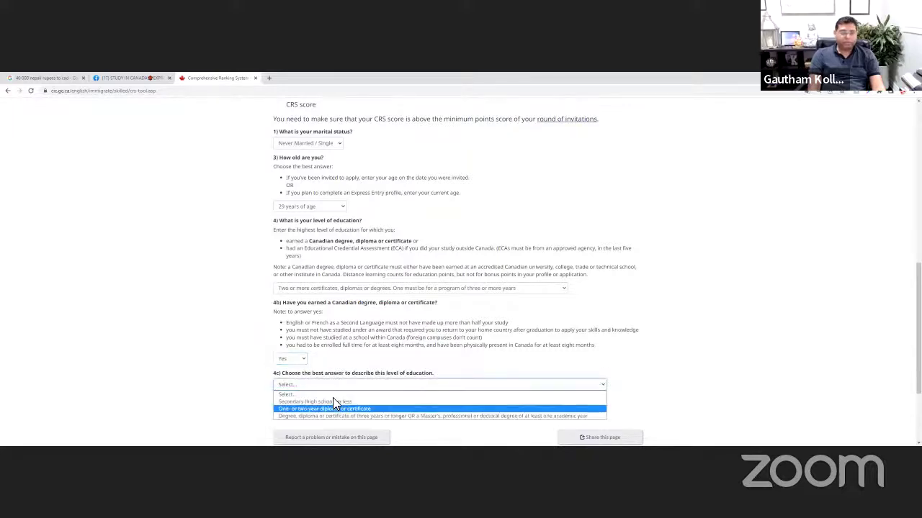
{"action": "left_click", "coordinate": [333, 407]}
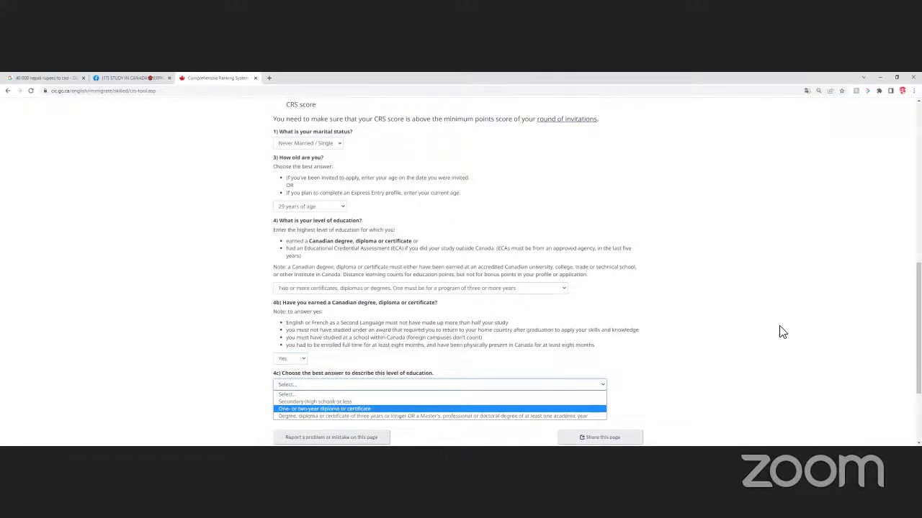
Step: Answer Yes to language test results being less than two years old and choose IELTS as the first official language test
{"action": "scroll", "coordinate": [500, 329], "scroll_direction": "down", "scroll_amount": 3}
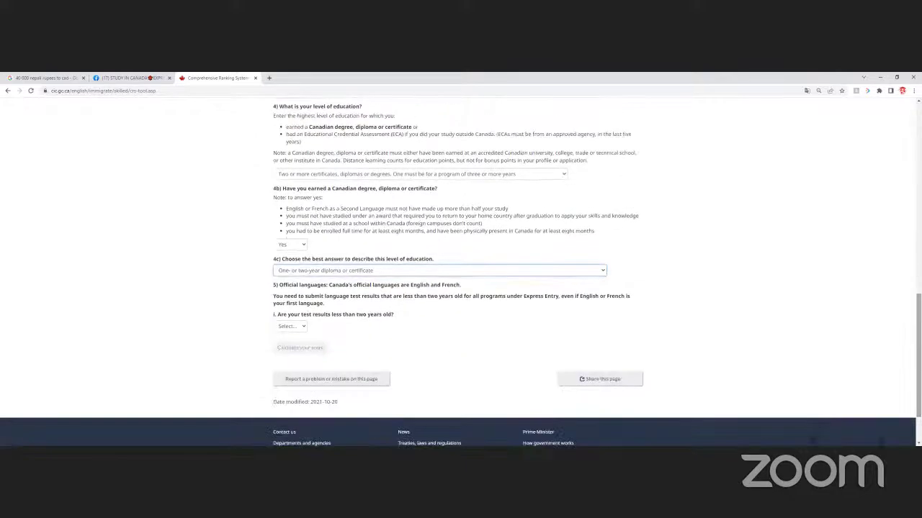
{"action": "left_click", "coordinate": [301, 329]}
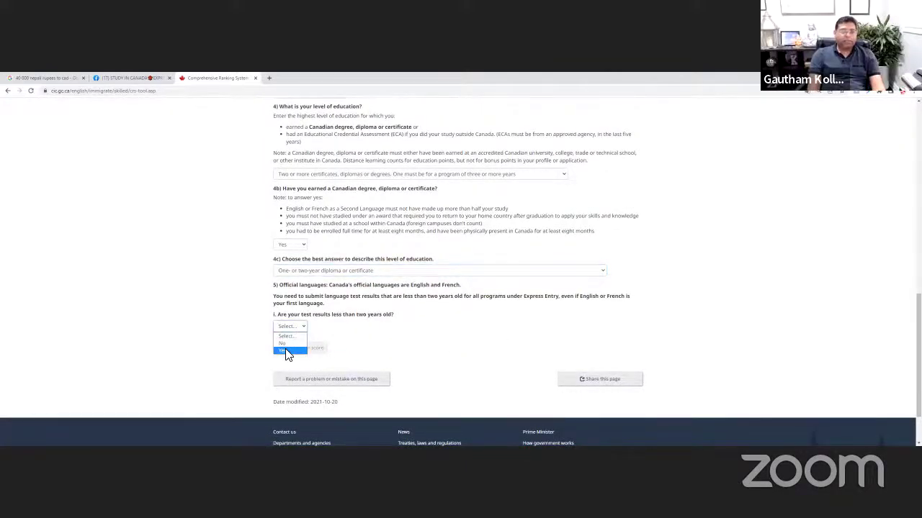
{"action": "left_click", "coordinate": [289, 352]}
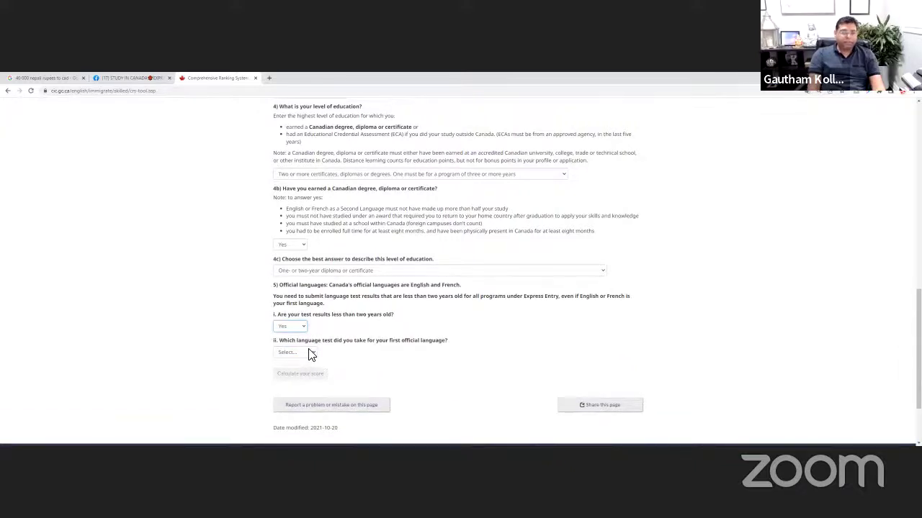
{"action": "left_click", "coordinate": [311, 353]}
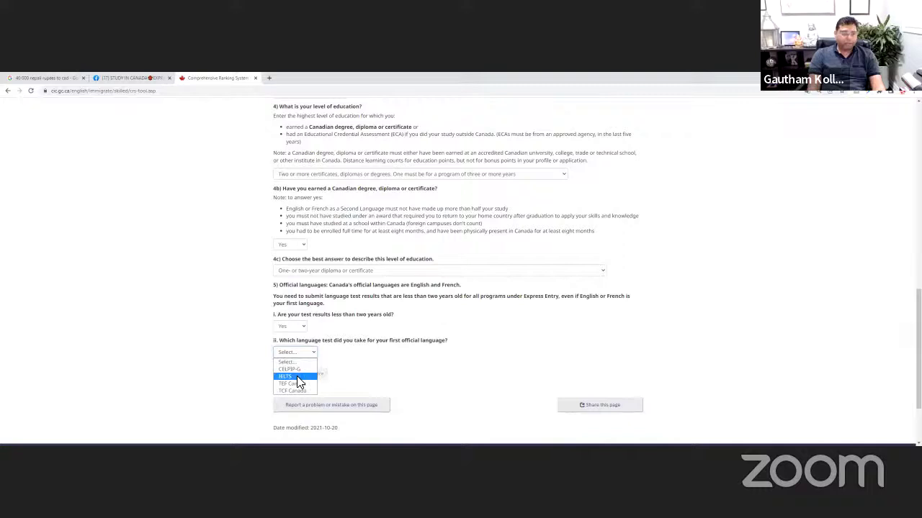
{"action": "left_click", "coordinate": [297, 377]}
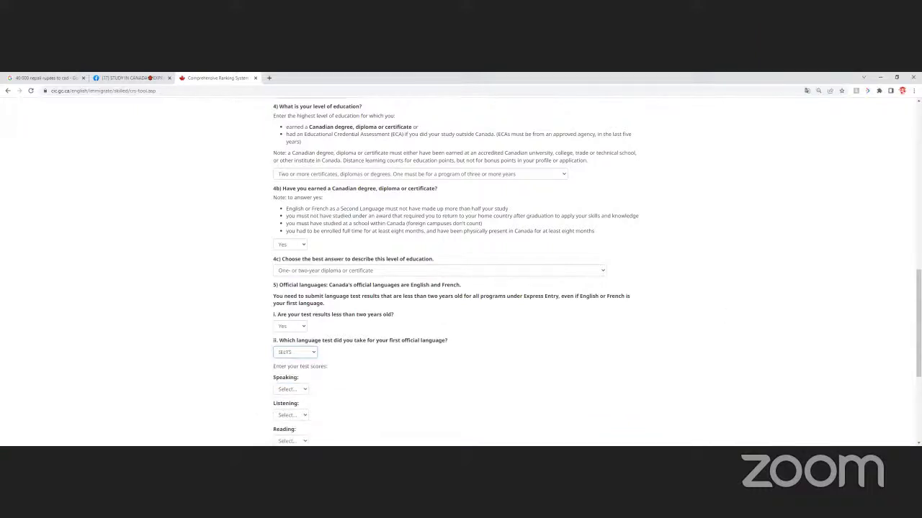
Step: Set the IELTS speaking score to 7.5 – 9.0
{"action": "scroll", "coordinate": [304, 285], "scroll_direction": "down", "scroll_amount": 3}
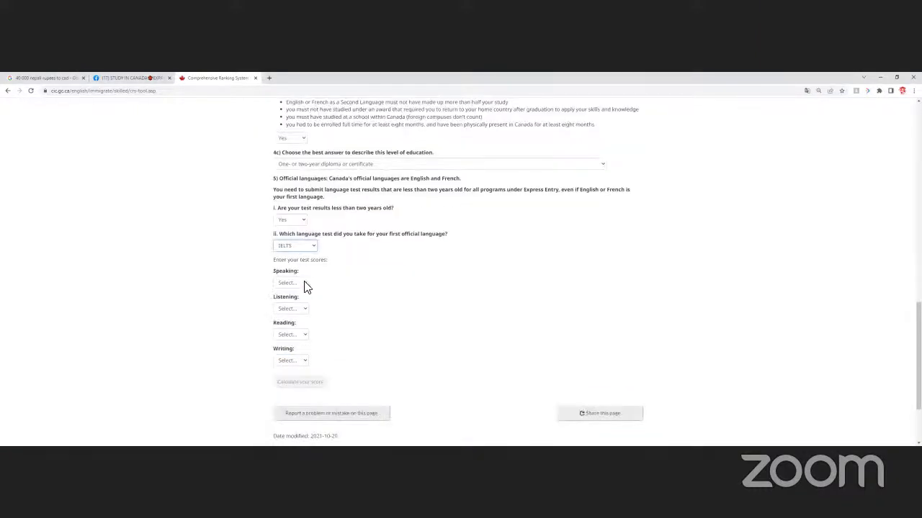
{"action": "left_click", "coordinate": [306, 284]}
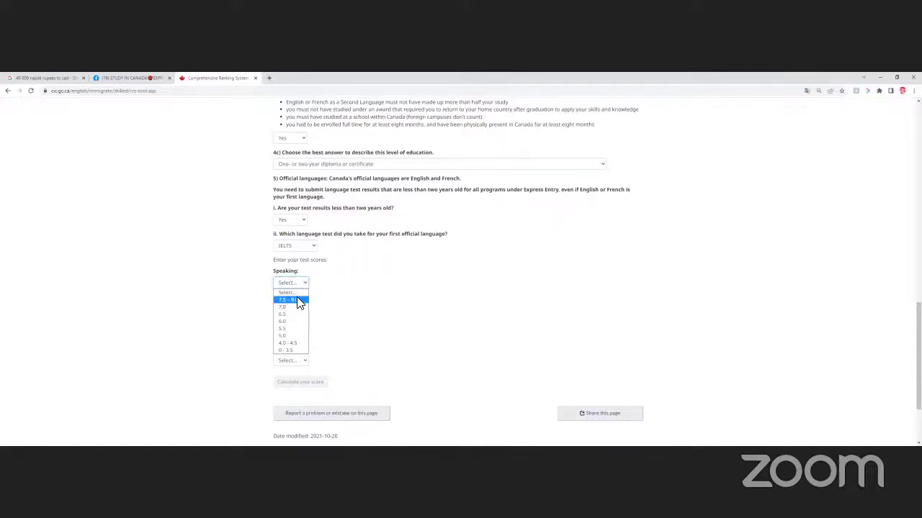
{"action": "left_click", "coordinate": [289, 307]}
{"action": "left_click", "coordinate": [302, 286]}
{"action": "left_click", "coordinate": [295, 301]}
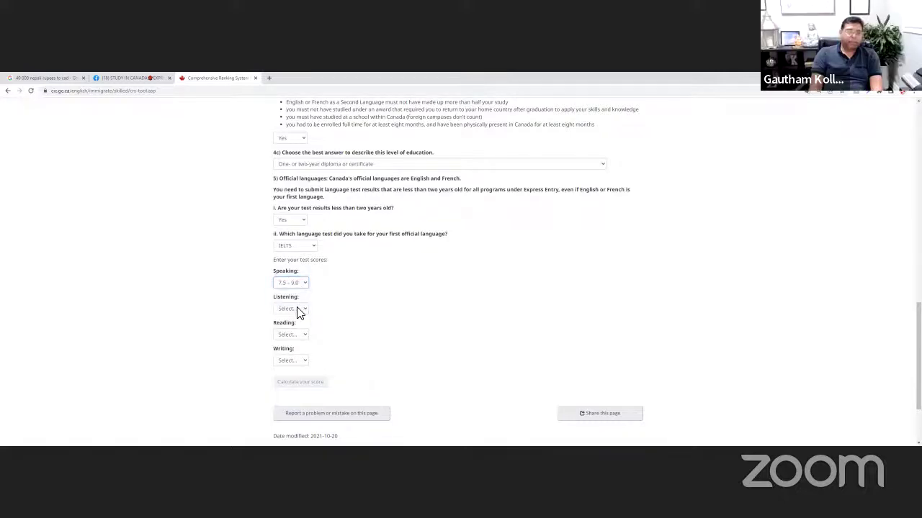
Step: Set the IELTS listening score to 6.0 – 7.0, reading to 6.0 and writing to 7.0, and mark other language results as not applicable
{"action": "left_click", "coordinate": [299, 310]}
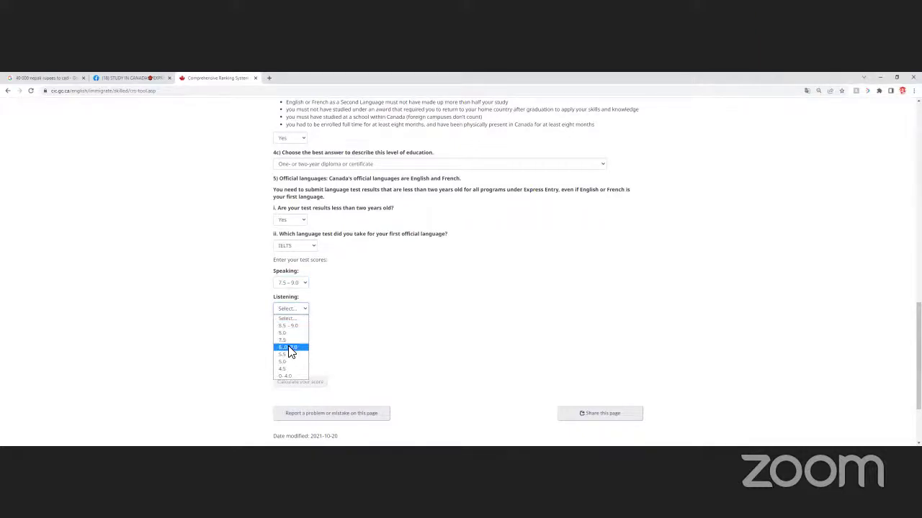
{"action": "left_click", "coordinate": [291, 350]}
{"action": "left_click", "coordinate": [304, 337]}
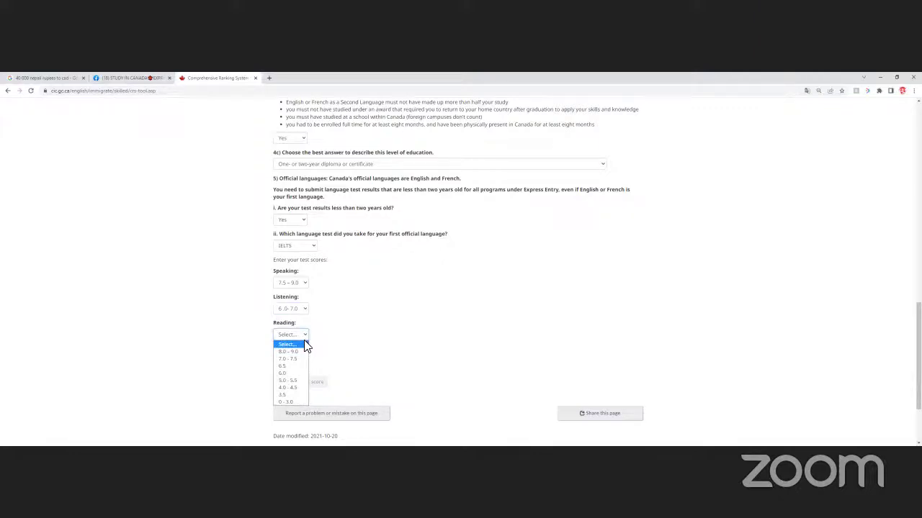
{"action": "left_click", "coordinate": [288, 374]}
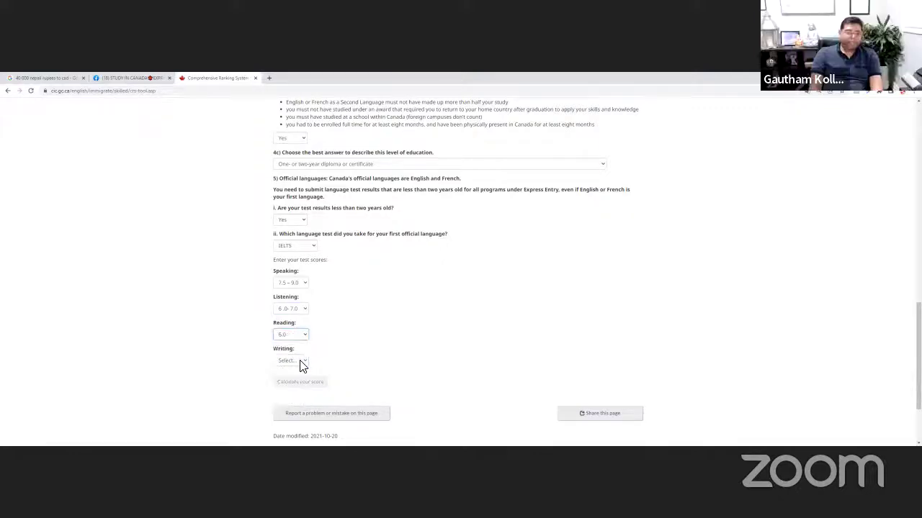
{"action": "left_click", "coordinate": [301, 362]}
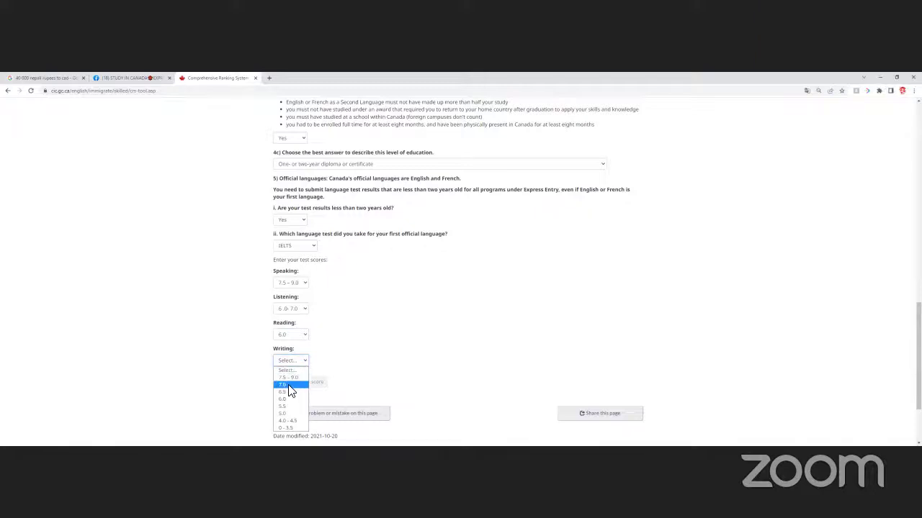
{"action": "left_click", "coordinate": [289, 387]}
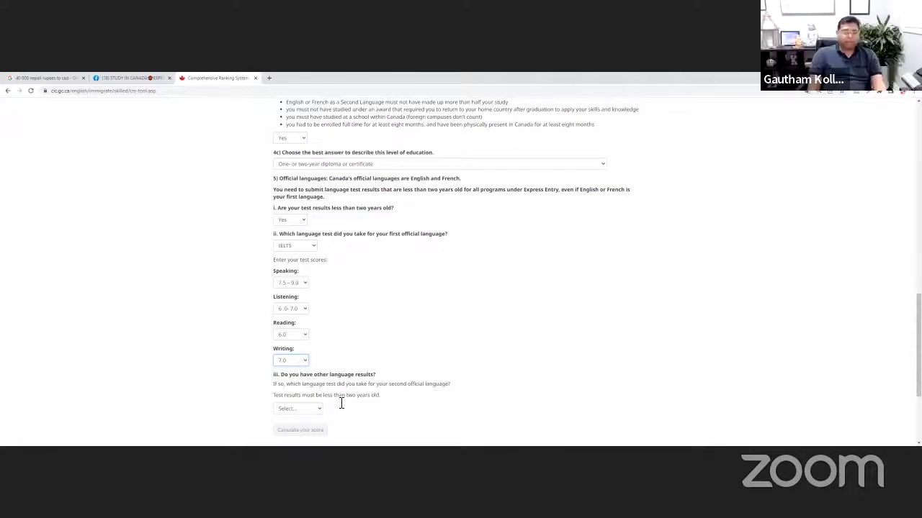
{"action": "left_click", "coordinate": [316, 408]}
{"action": "left_click", "coordinate": [301, 440]}
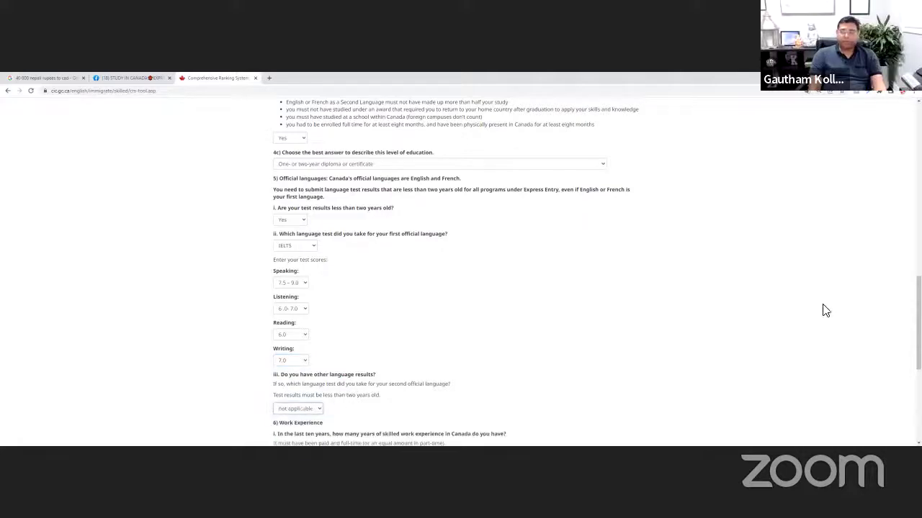
Step: Set skilled work experience in Canada to 1 year and foreign skilled work experience to 3 years or more
{"action": "scroll", "coordinate": [581, 296], "scroll_direction": "down", "scroll_amount": 3}
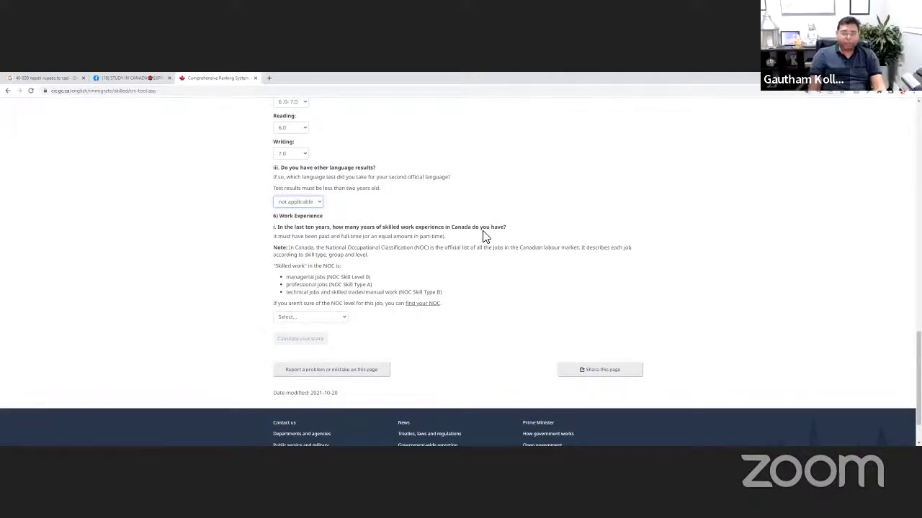
{"action": "left_click", "coordinate": [345, 319]}
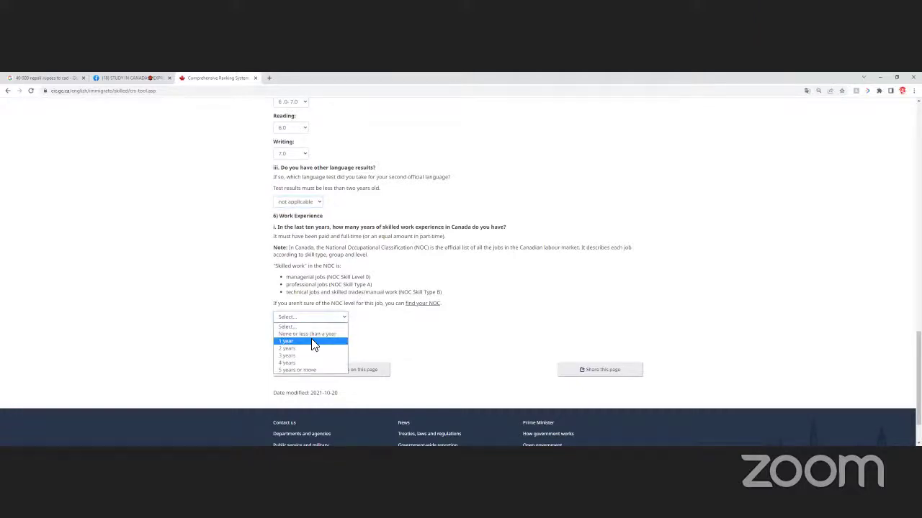
{"action": "left_click", "coordinate": [324, 341]}
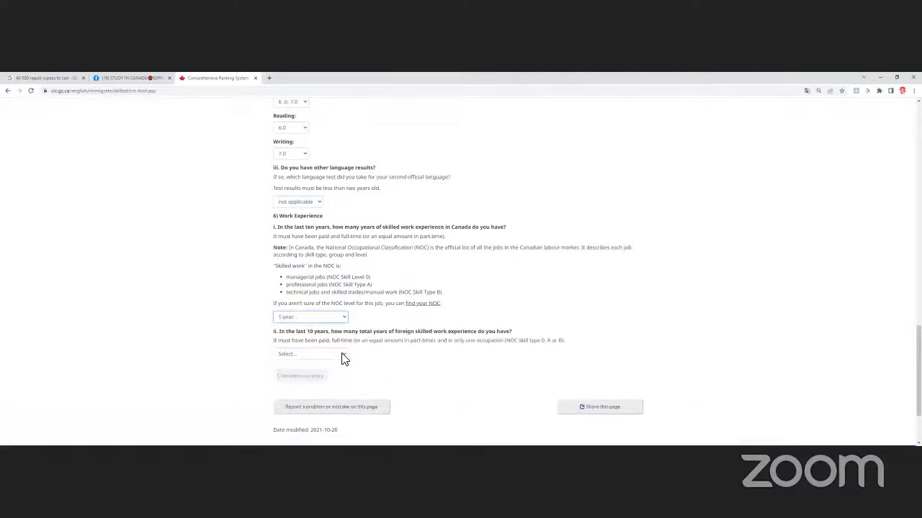
{"action": "left_click", "coordinate": [344, 356]}
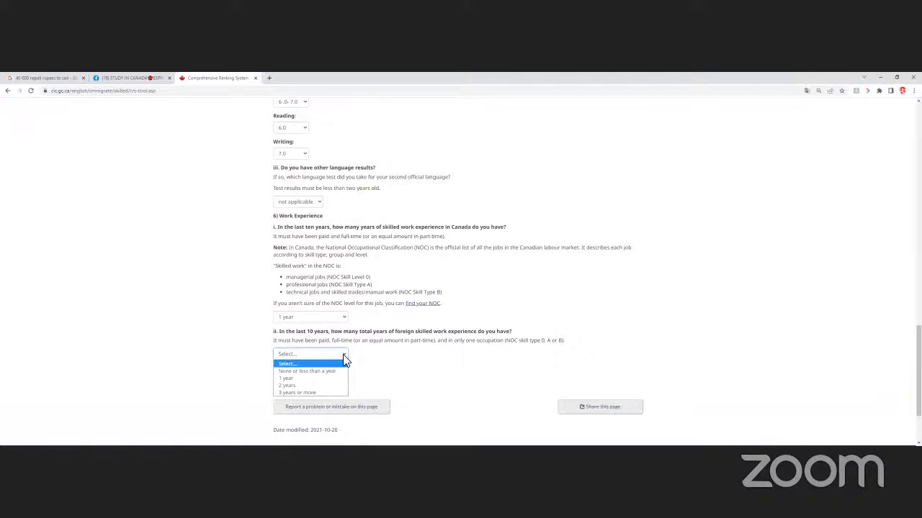
{"action": "left_click", "coordinate": [316, 392]}
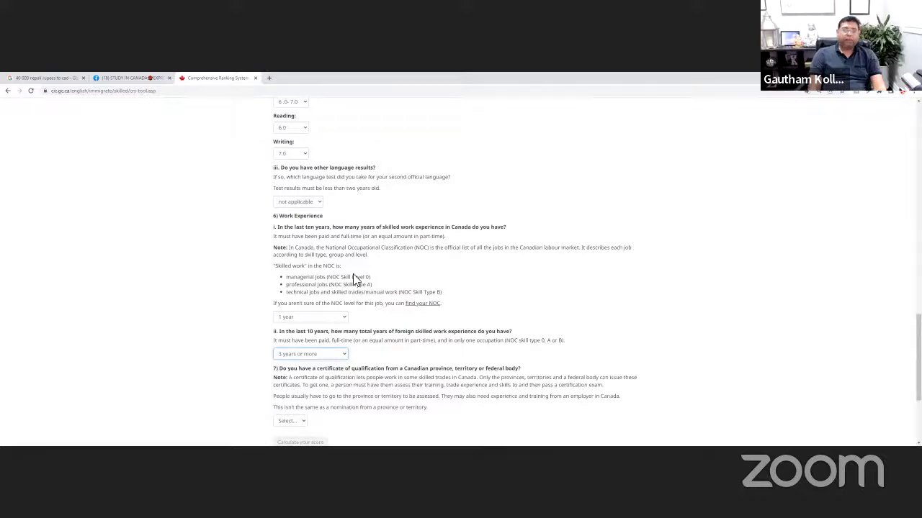
Step: Answer No to having a Canadian certificate of qualification and No to having a valid job offer supported by a Labour Market Impact Assessment
{"action": "scroll", "coordinate": [352, 276], "scroll_direction": "down", "scroll_amount": 3}
{"action": "left_click", "coordinate": [301, 266]}
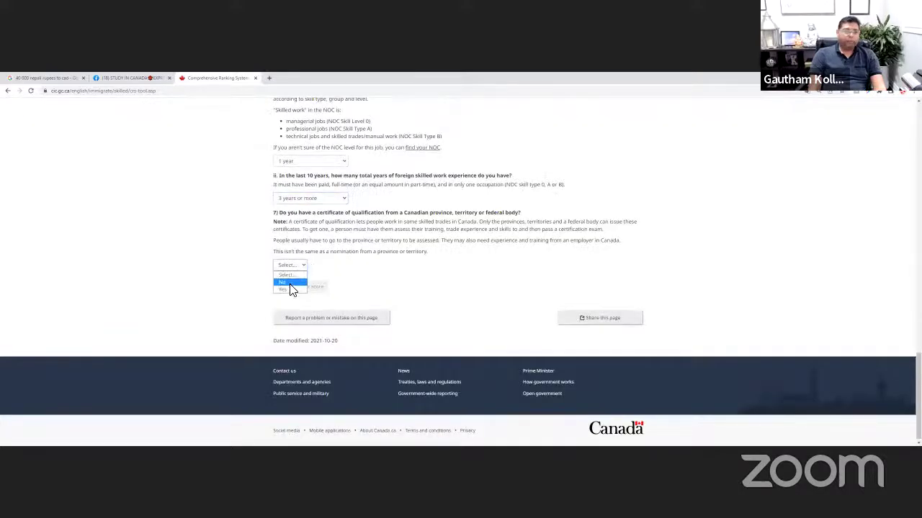
{"action": "left_click", "coordinate": [290, 282]}
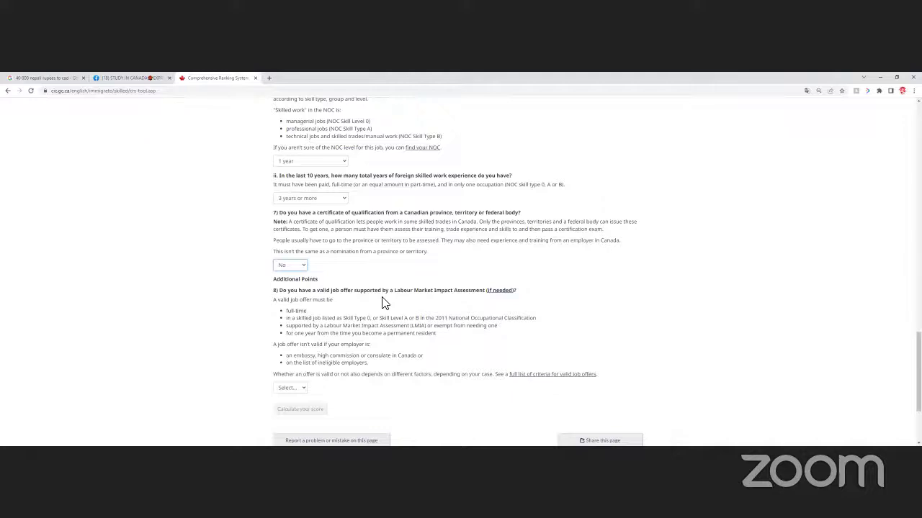
{"action": "left_click", "coordinate": [303, 389]}
{"action": "left_click", "coordinate": [290, 411]}
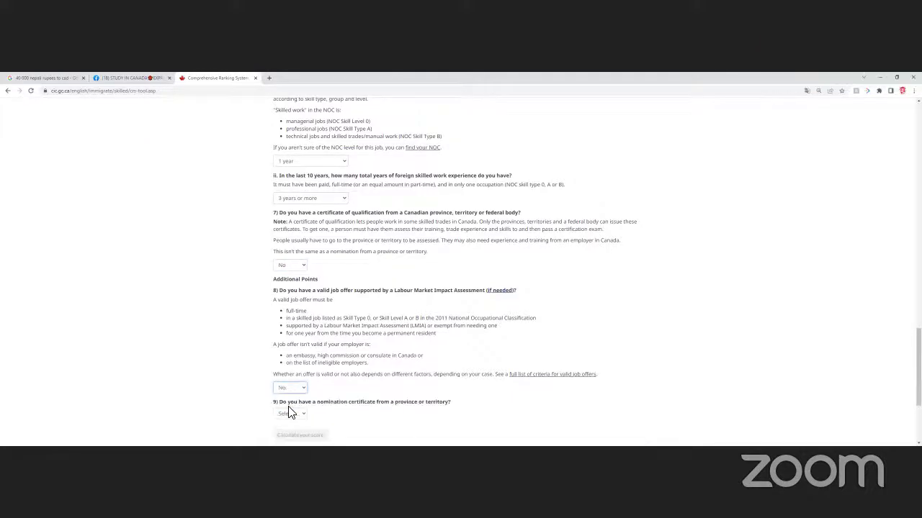
Step: Answer No to having a provincial or territorial nomination certificate and No to having a brother or sister living in Canada
{"action": "left_click", "coordinate": [290, 413]}
{"action": "left_click", "coordinate": [524, 308]}
{"action": "scroll", "coordinate": [461, 274], "scroll_direction": "down", "scroll_amount": 3}
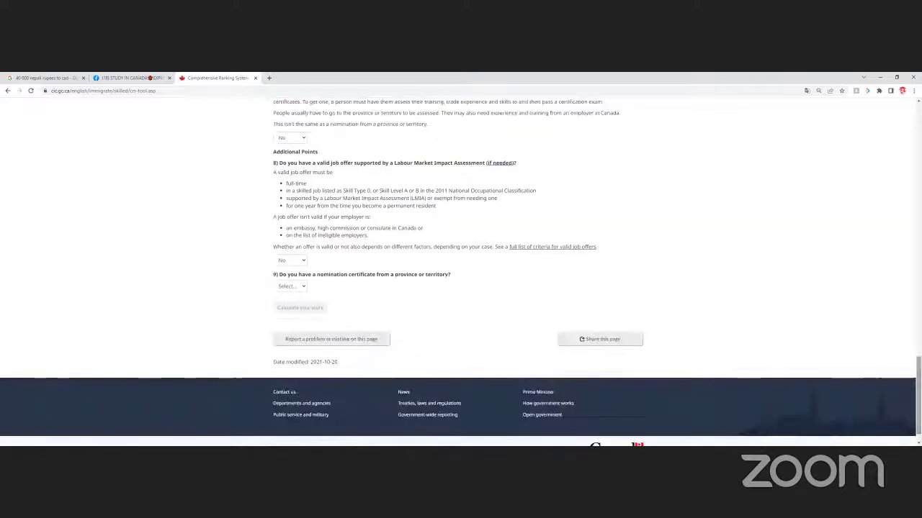
{"action": "left_click", "coordinate": [300, 288]}
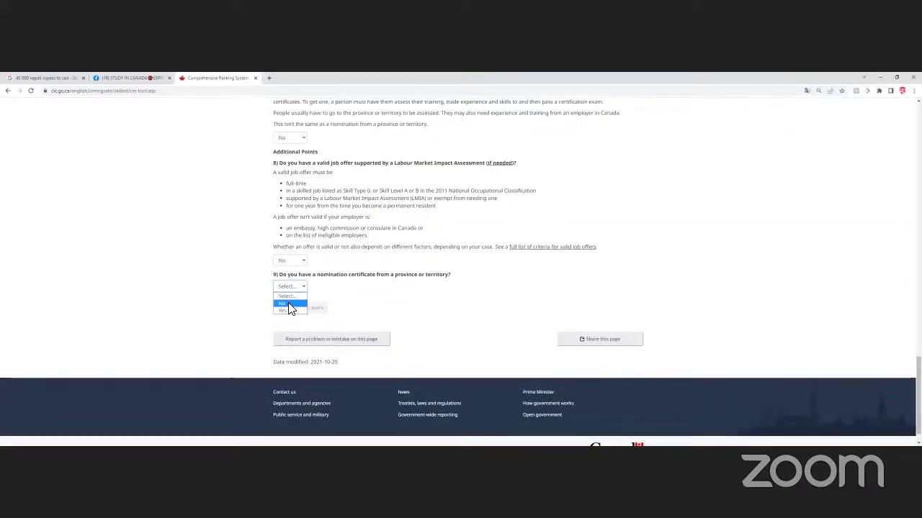
{"action": "left_click", "coordinate": [289, 304]}
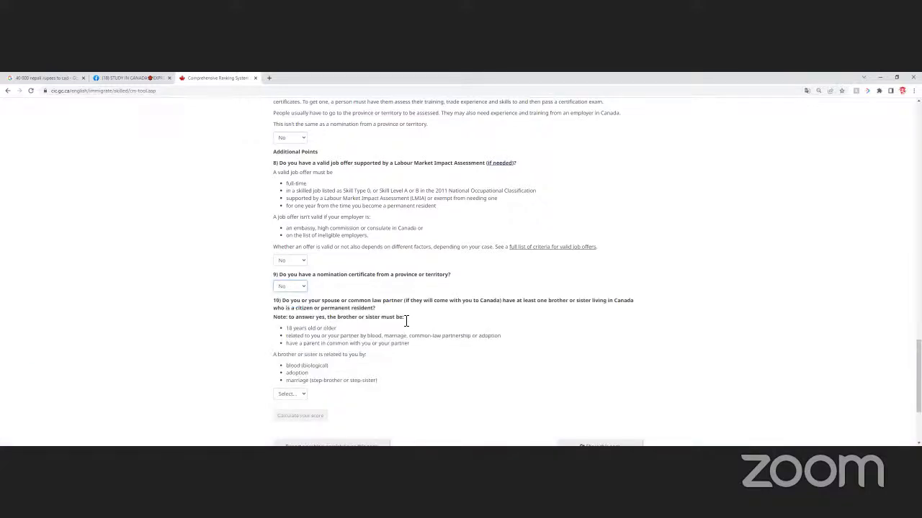
{"action": "left_click", "coordinate": [293, 395]}
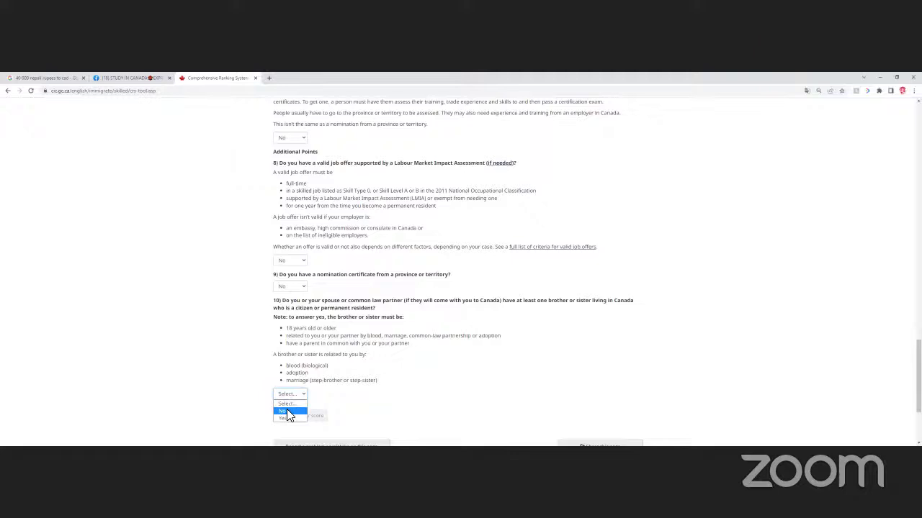
{"action": "left_click", "coordinate": [287, 410]}
Step: Calculate the CRS score and review the points breakdown from core factors through additional points and the grand total
{"action": "left_click", "coordinate": [299, 416]}
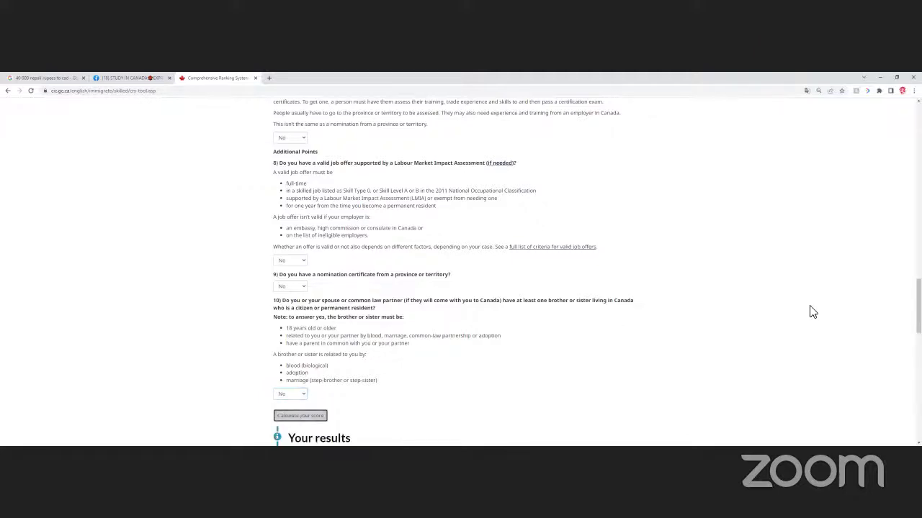
{"action": "scroll", "coordinate": [812, 311], "scroll_direction": "down", "scroll_amount": 10}
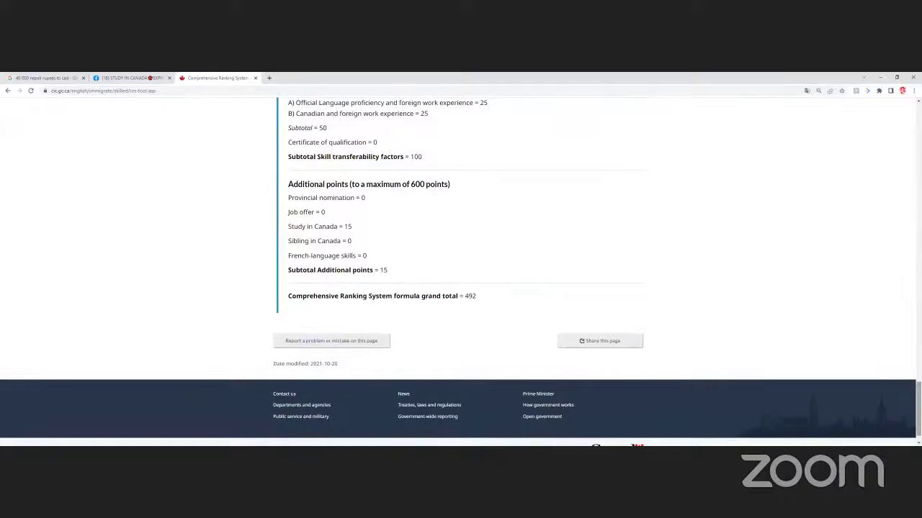
{"action": "scroll", "coordinate": [461, 270], "scroll_direction": "up", "scroll_amount": 1}
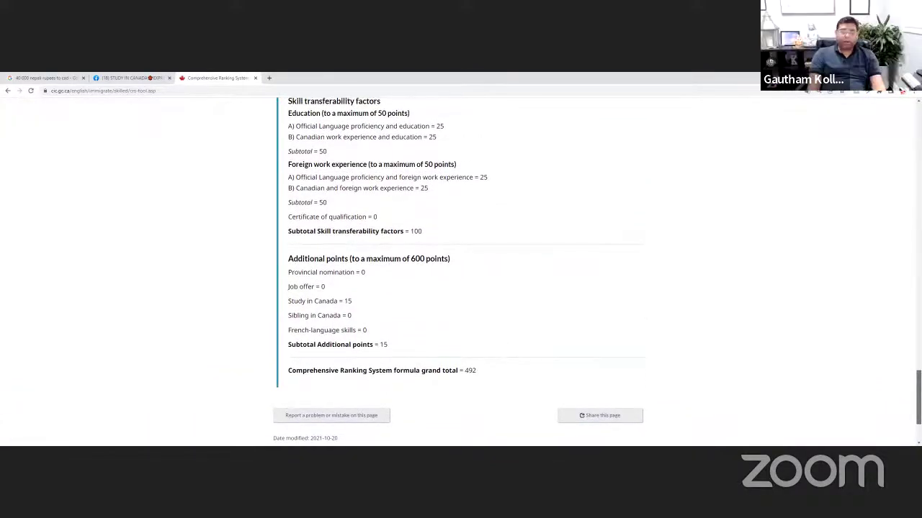
{"action": "scroll", "coordinate": [461, 271], "scroll_direction": "up", "scroll_amount": 1}
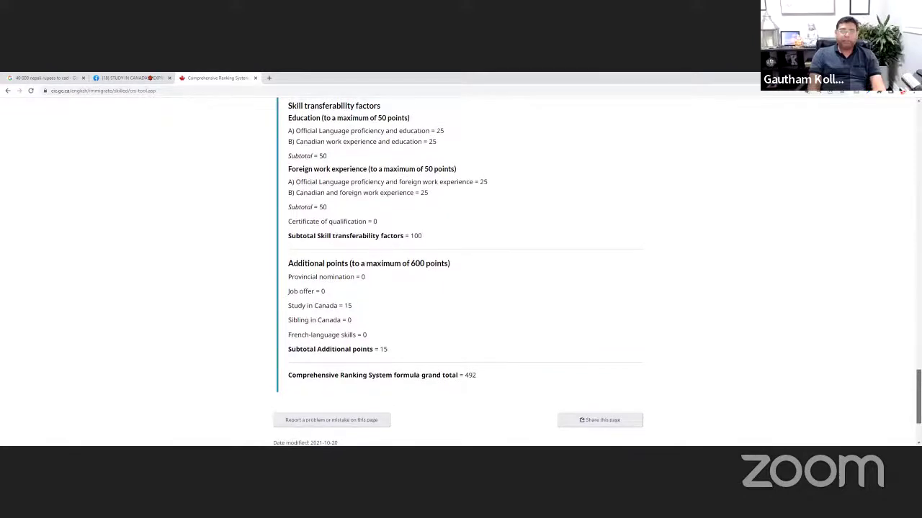
{"action": "scroll", "coordinate": [460, 271], "scroll_direction": "up", "scroll_amount": 3}
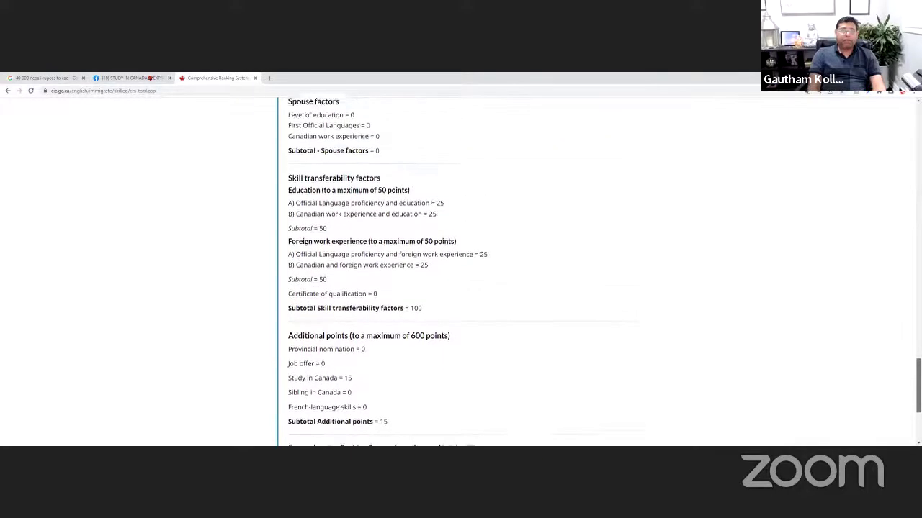
{"action": "scroll", "coordinate": [461, 271], "scroll_direction": "down", "scroll_amount": 3}
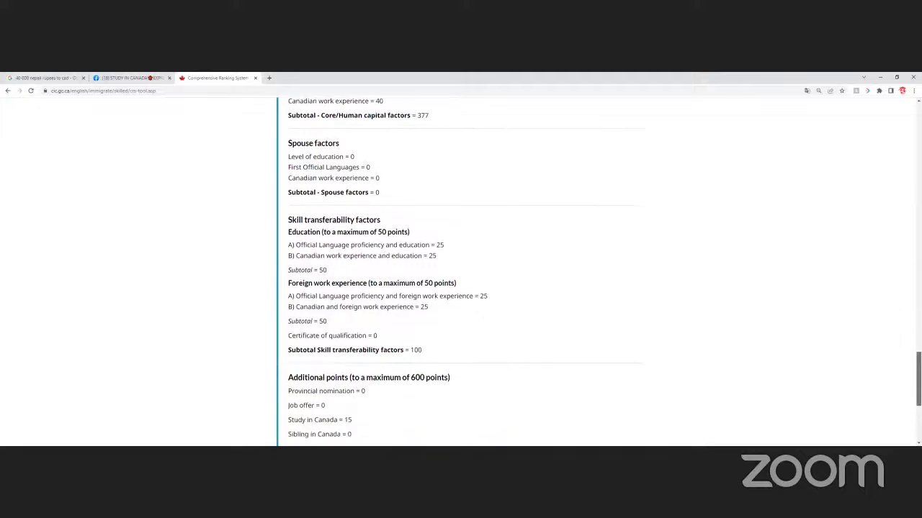
{"action": "scroll", "coordinate": [460, 271], "scroll_direction": "down", "scroll_amount": 1}
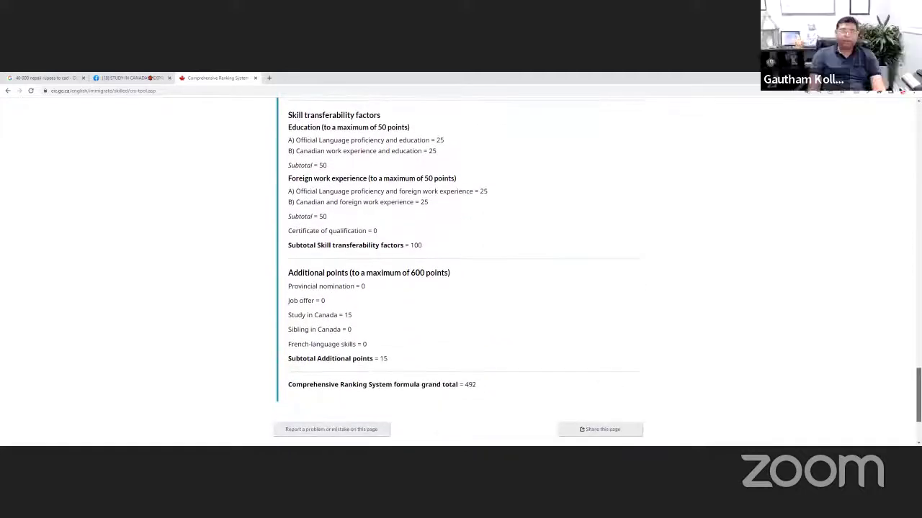
{"action": "scroll", "coordinate": [461, 271], "scroll_direction": "up", "scroll_amount": 10}
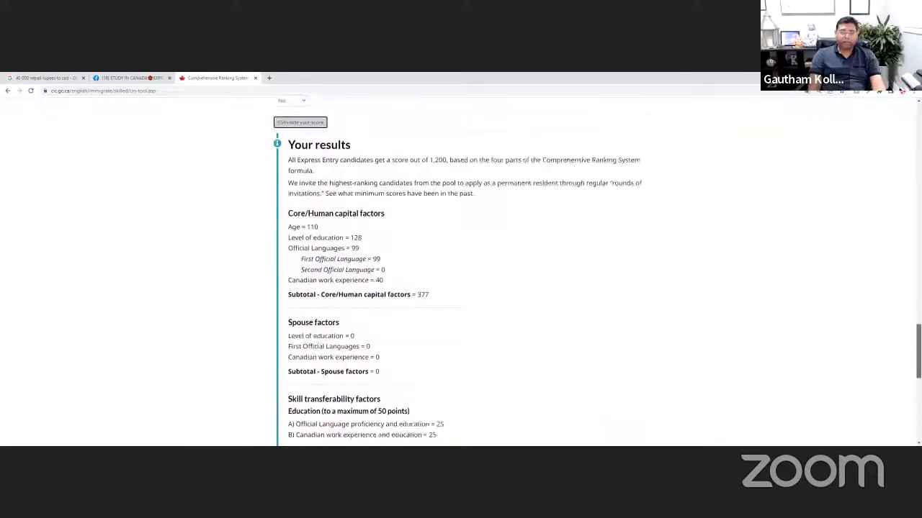
Step: Review the completed questionnaire answers from marital status and age through education, language scores, work experience and additional points
{"action": "scroll", "coordinate": [461, 271], "scroll_direction": "up", "scroll_amount": 10}
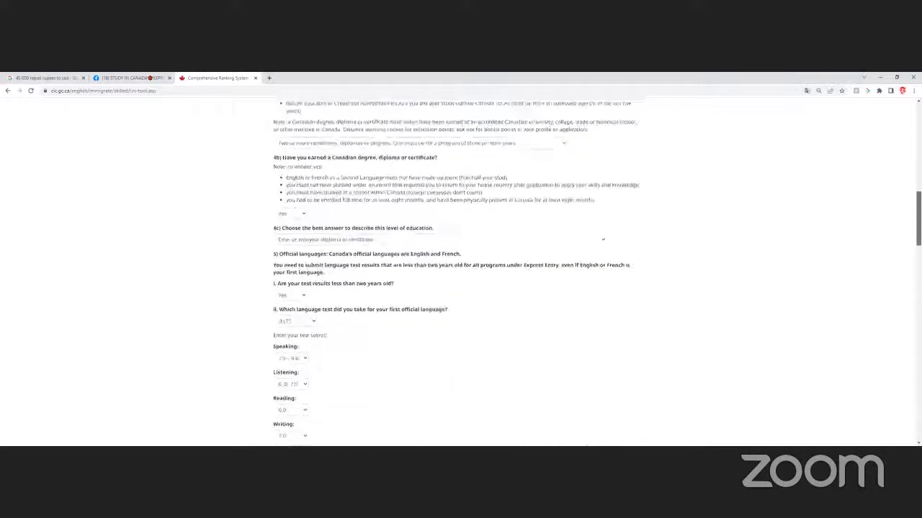
{"action": "scroll", "coordinate": [460, 271], "scroll_direction": "up", "scroll_amount": 5}
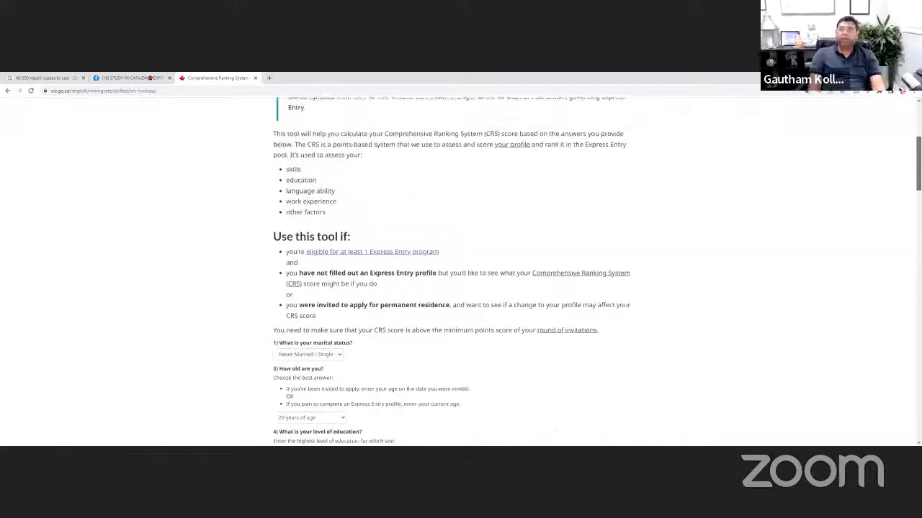
{"action": "scroll", "coordinate": [461, 270], "scroll_direction": "down", "scroll_amount": 1}
{"action": "scroll", "coordinate": [460, 270], "scroll_direction": "down", "scroll_amount": 2}
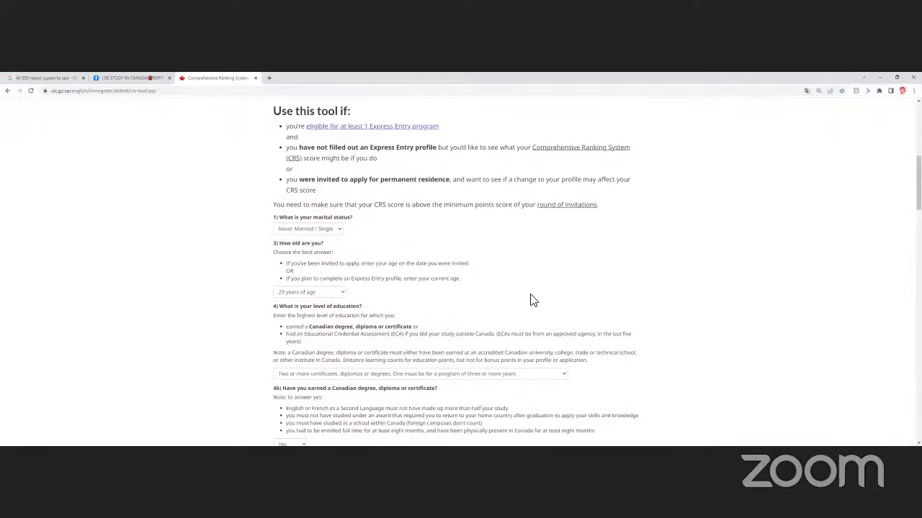
{"action": "scroll", "coordinate": [587, 265], "scroll_direction": "down", "scroll_amount": 3}
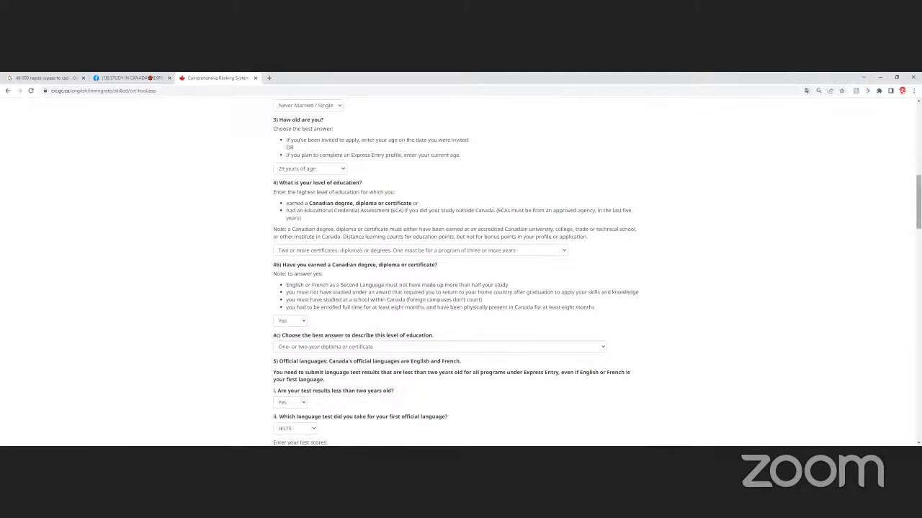
{"action": "left_click_drag", "start_coordinate": [918, 202], "coordinate": [918, 247]}
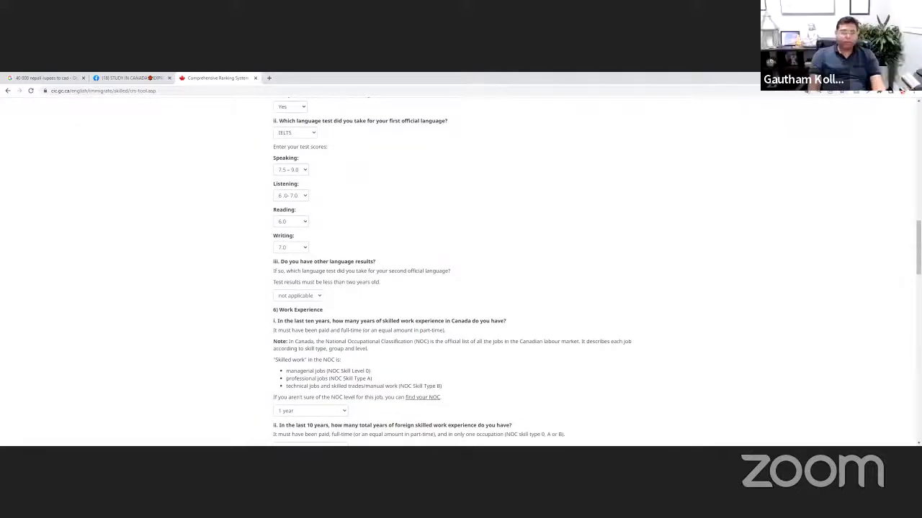
{"action": "scroll", "coordinate": [454, 272], "scroll_direction": "down", "scroll_amount": 3}
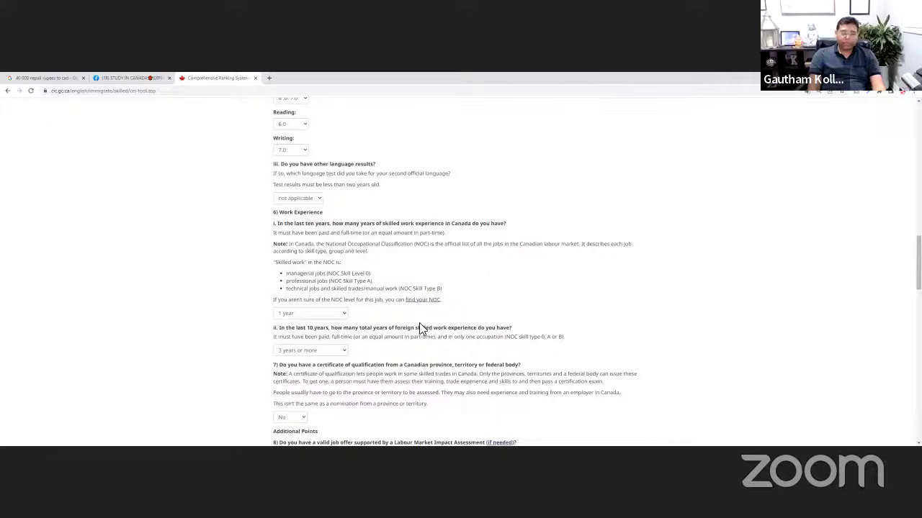
{"action": "scroll", "coordinate": [454, 272], "scroll_direction": "down", "scroll_amount": 4}
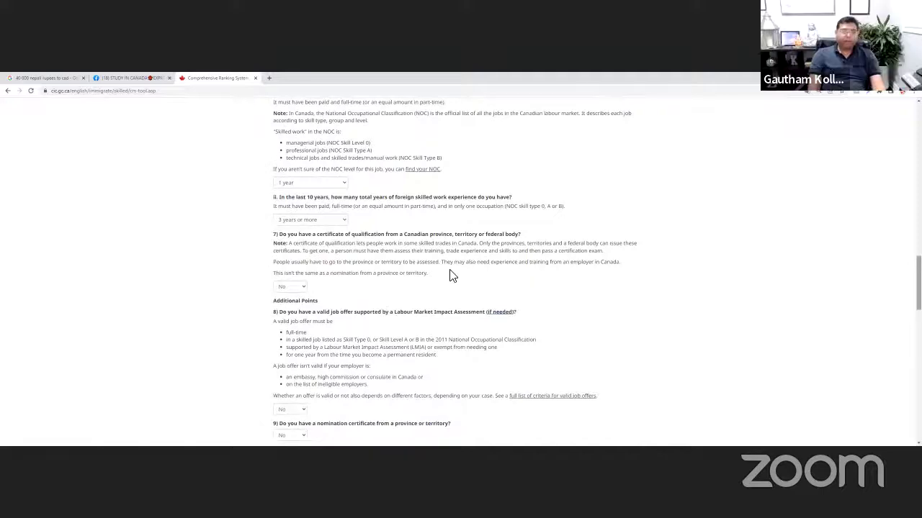
{"action": "scroll", "coordinate": [453, 271], "scroll_direction": "down", "scroll_amount": 5}
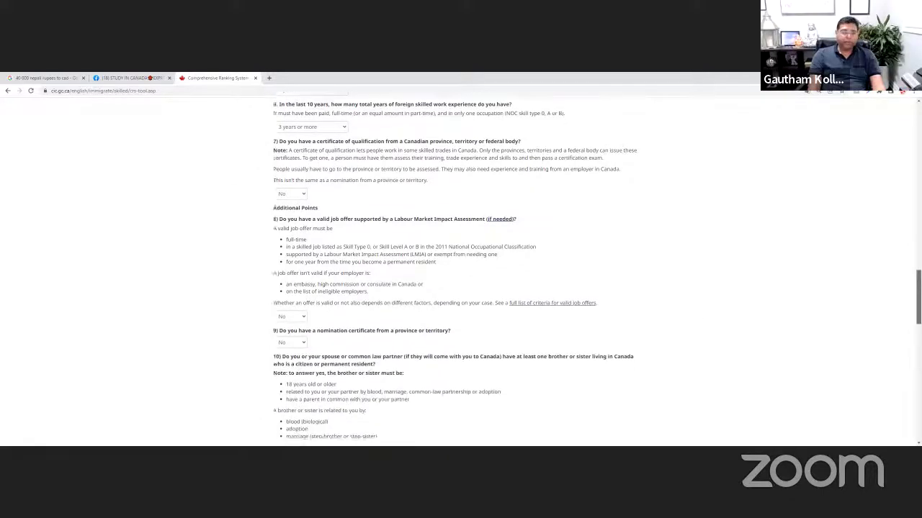
{"action": "scroll", "coordinate": [454, 272], "scroll_direction": "down", "scroll_amount": 1}
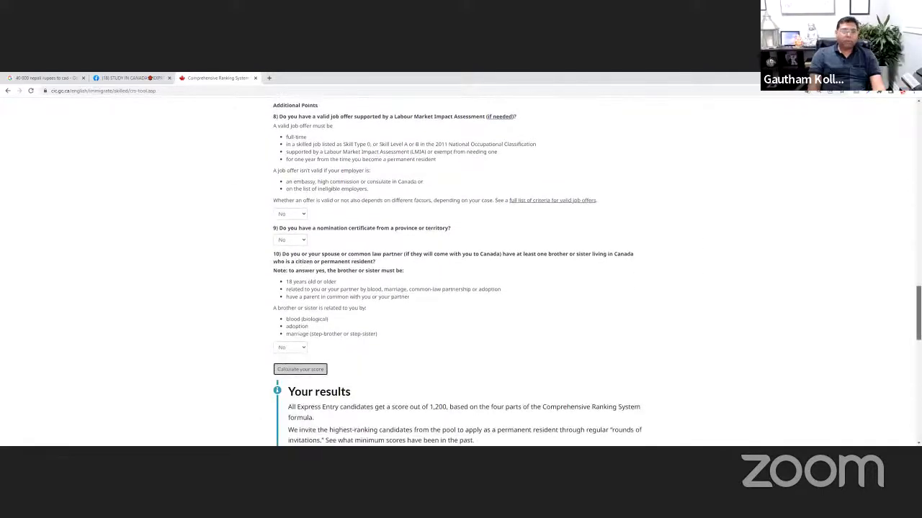
Step: Review the CRS results from core/human capital factors through skill transferability, additional points and the grand total
{"action": "scroll", "coordinate": [453, 271], "scroll_direction": "down", "scroll_amount": 2}
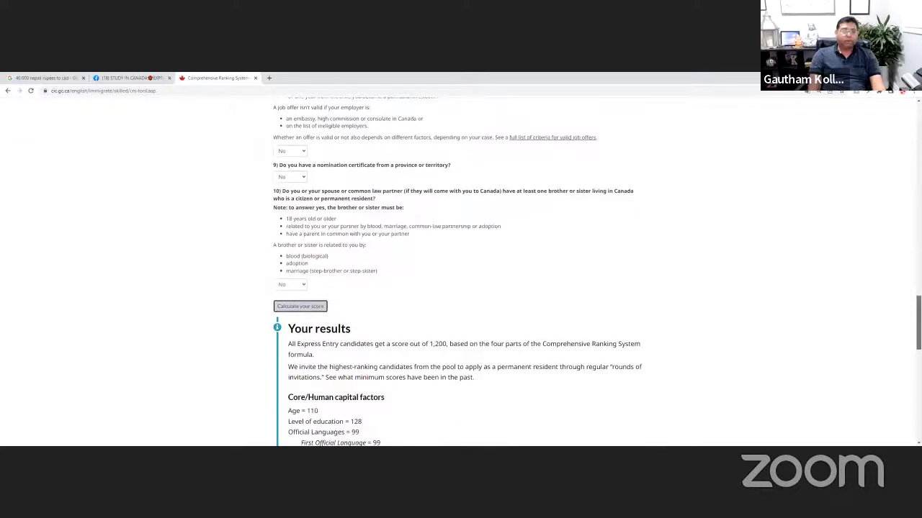
{"action": "scroll", "coordinate": [454, 271], "scroll_direction": "up", "scroll_amount": 4}
{"action": "scroll", "coordinate": [453, 272], "scroll_direction": "down", "scroll_amount": 12}
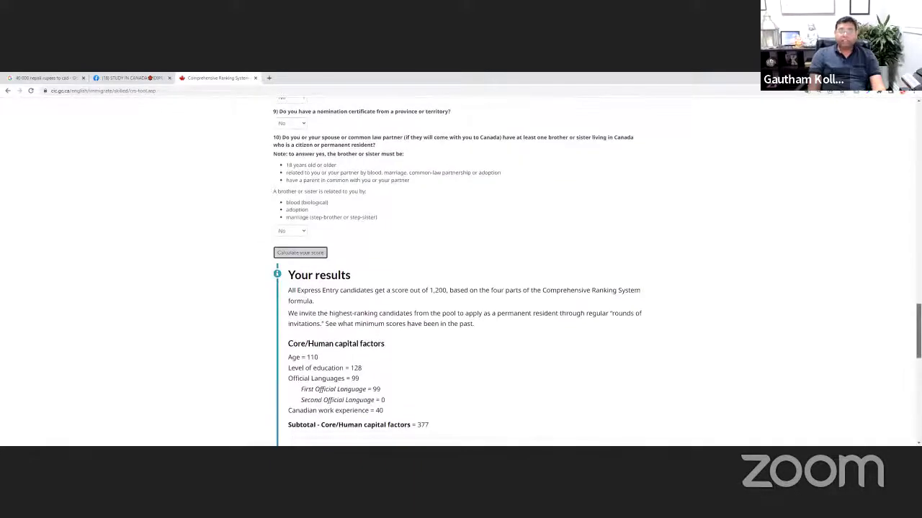
{"action": "scroll", "coordinate": [454, 271], "scroll_direction": "down", "scroll_amount": 5}
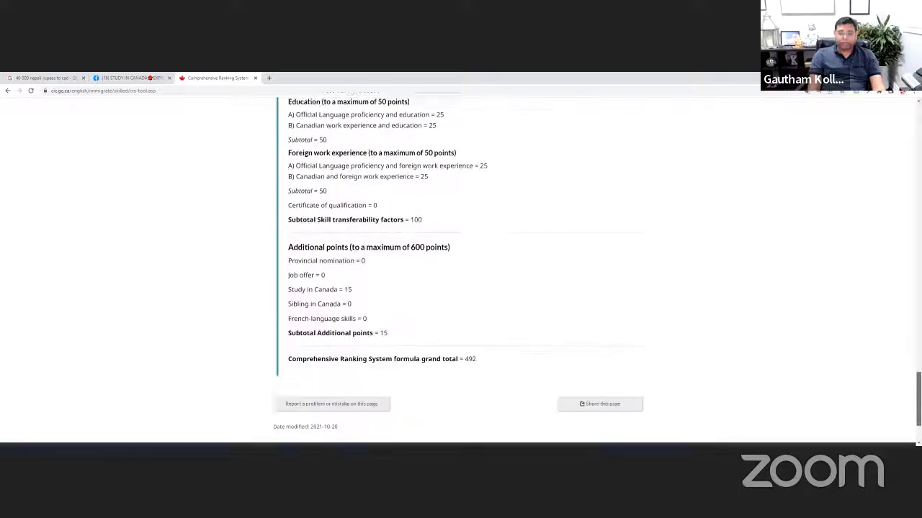
{"action": "scroll", "coordinate": [453, 271], "scroll_direction": "up", "scroll_amount": 2}
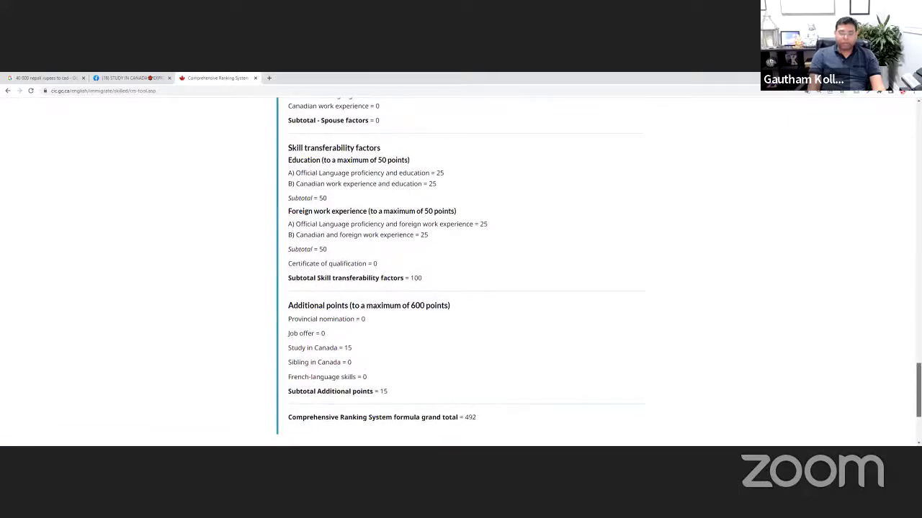
{"action": "scroll", "coordinate": [453, 271], "scroll_direction": "up", "scroll_amount": 6}
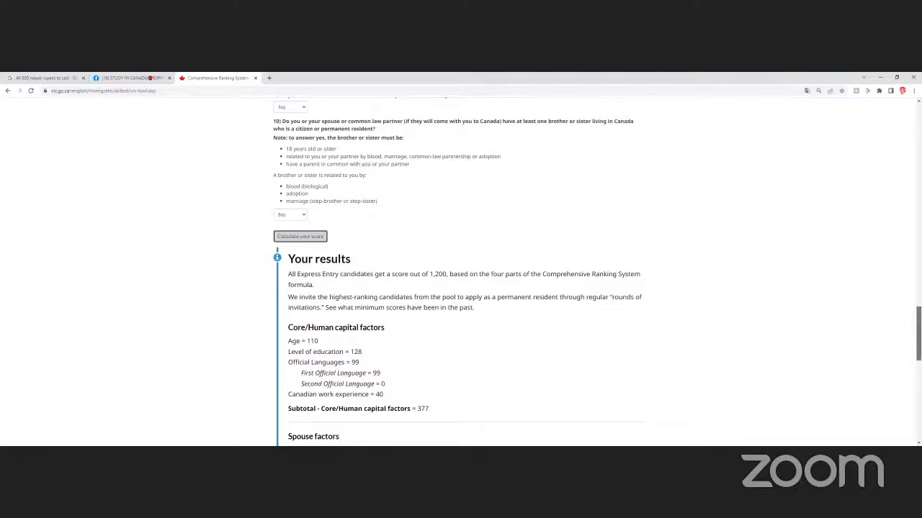
Step: Change the applicant's IELTS listening score to 8.0 in the first official language section
{"action": "scroll", "coordinate": [918, 331], "scroll_direction": "up", "scroll_amount": 3}
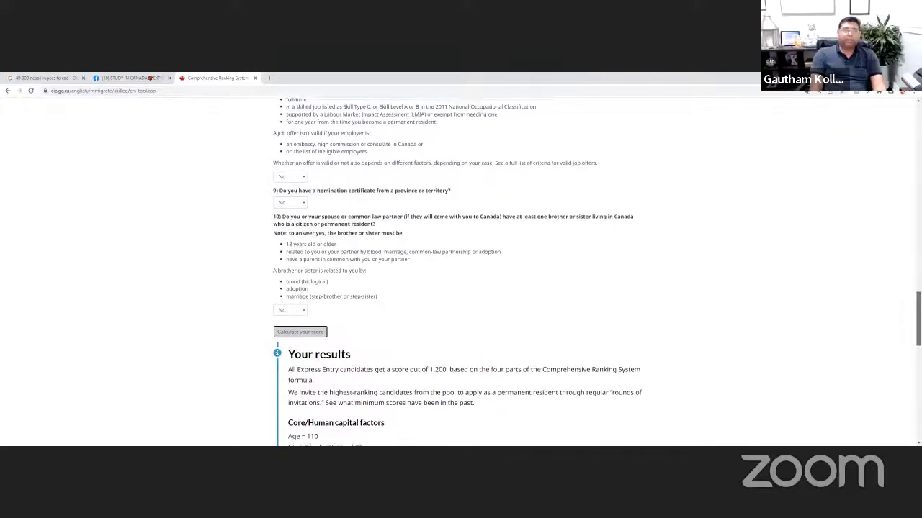
{"action": "scroll", "coordinate": [918, 316], "scroll_direction": "up", "scroll_amount": 1}
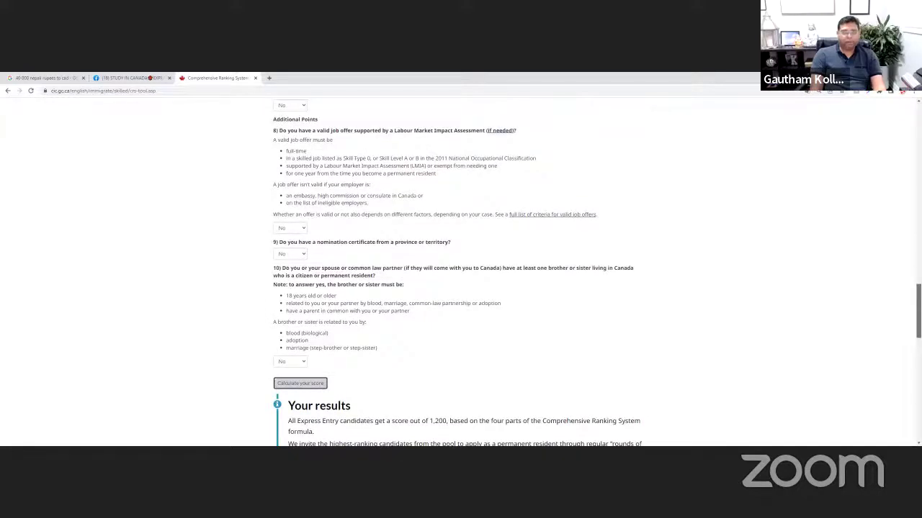
{"action": "scroll", "coordinate": [918, 303], "scroll_direction": "up", "scroll_amount": 5}
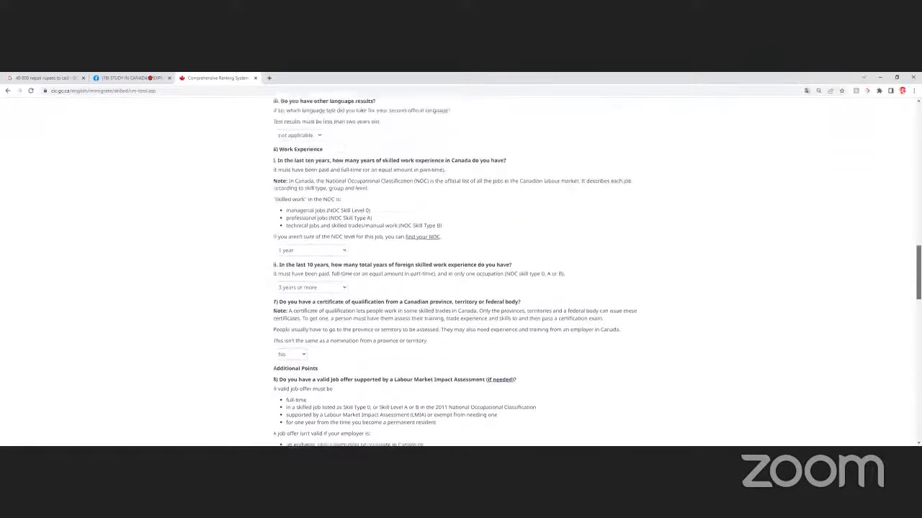
{"action": "scroll", "coordinate": [918, 288], "scroll_direction": "up", "scroll_amount": 3}
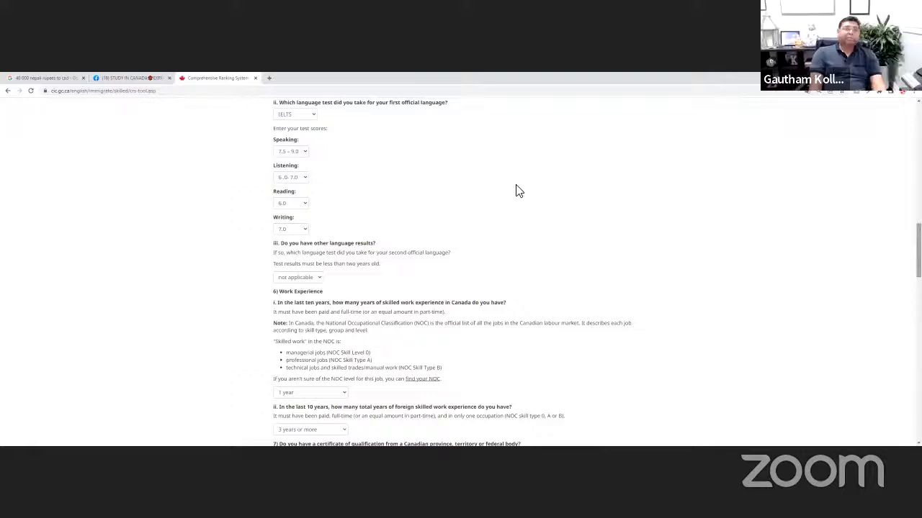
{"action": "left_click", "coordinate": [305, 178]}
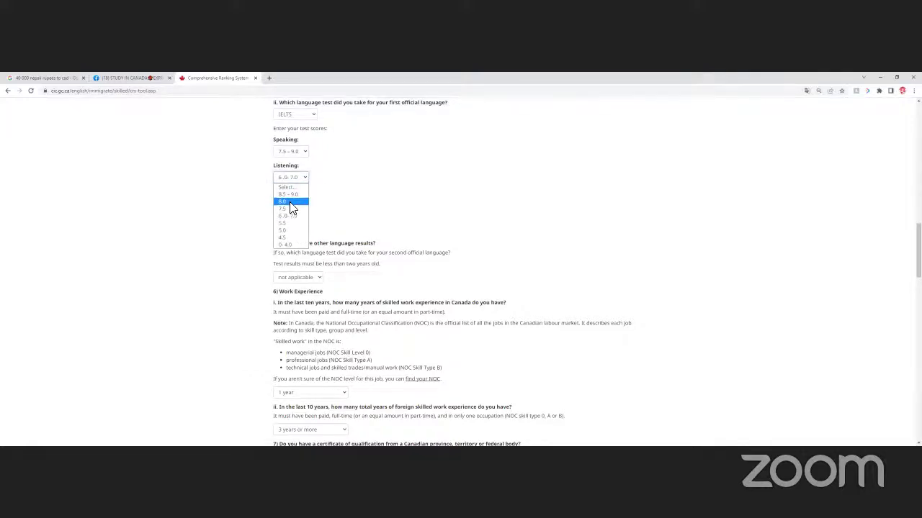
{"action": "left_click", "coordinate": [289, 201]}
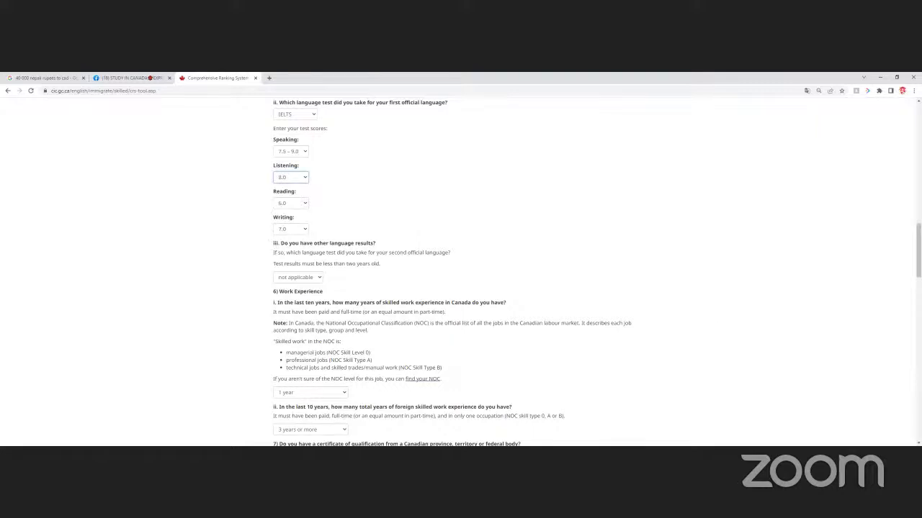
Step: Recalculate the CRS score with the revised listening result and highlight the formula grand total
{"action": "scroll", "coordinate": [461, 274], "scroll_direction": "down", "scroll_amount": 8}
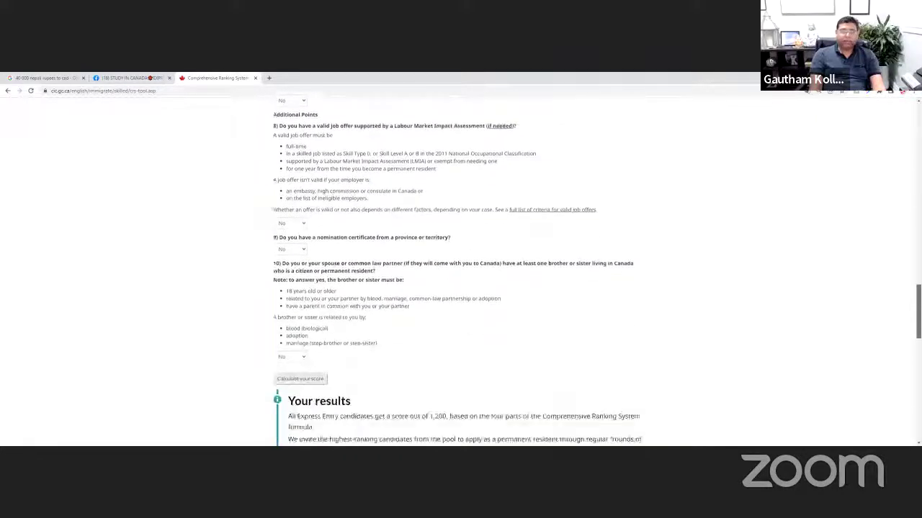
{"action": "scroll", "coordinate": [461, 274], "scroll_direction": "down", "scroll_amount": 3}
{"action": "left_click", "coordinate": [300, 216]}
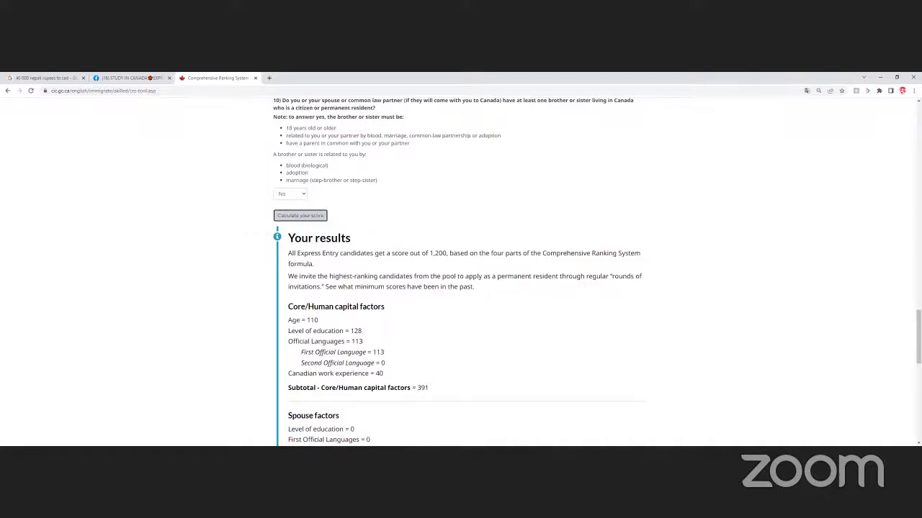
{"action": "scroll", "coordinate": [461, 274], "scroll_direction": "down", "scroll_amount": 10}
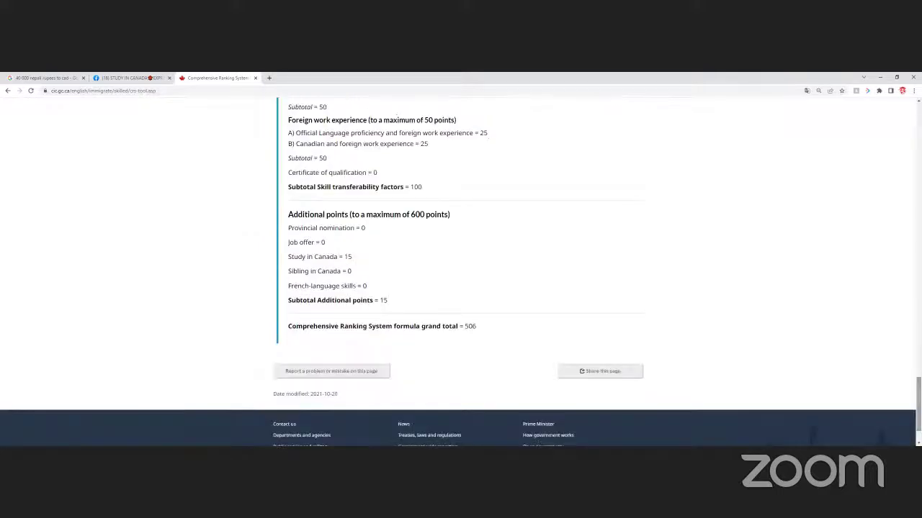
{"action": "triple_click", "coordinate": [477, 330]}
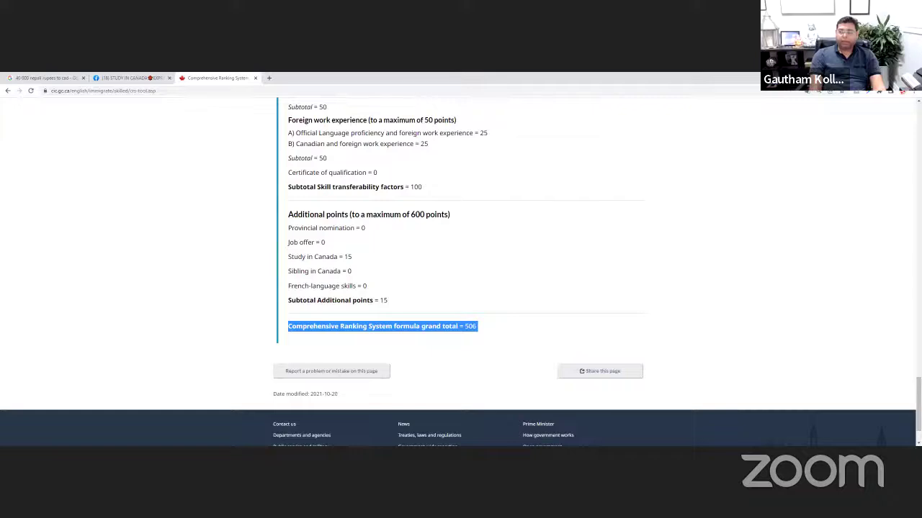
Step: Change the applicant's IELTS reading score to 7.0 - 7.5 in the first official language section
{"action": "scroll", "coordinate": [461, 274], "scroll_direction": "up", "scroll_amount": 15}
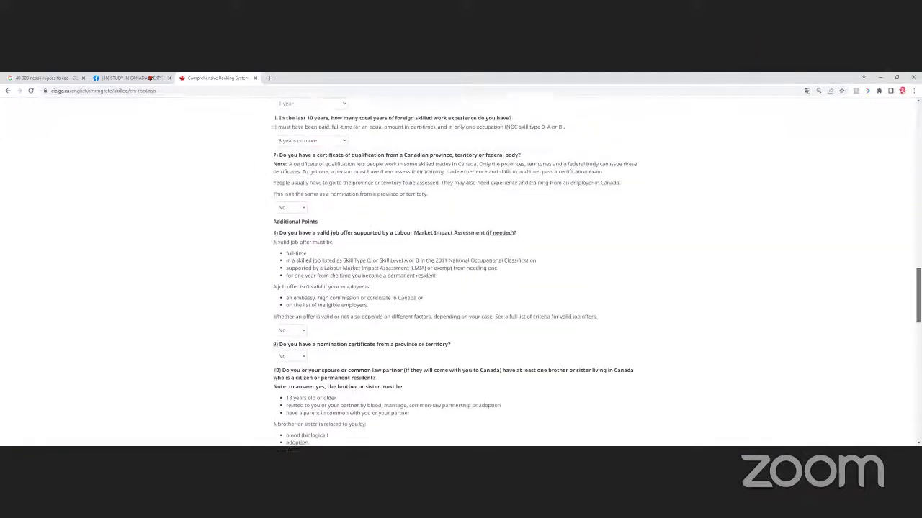
{"action": "scroll", "coordinate": [461, 274], "scroll_direction": "up", "scroll_amount": 5}
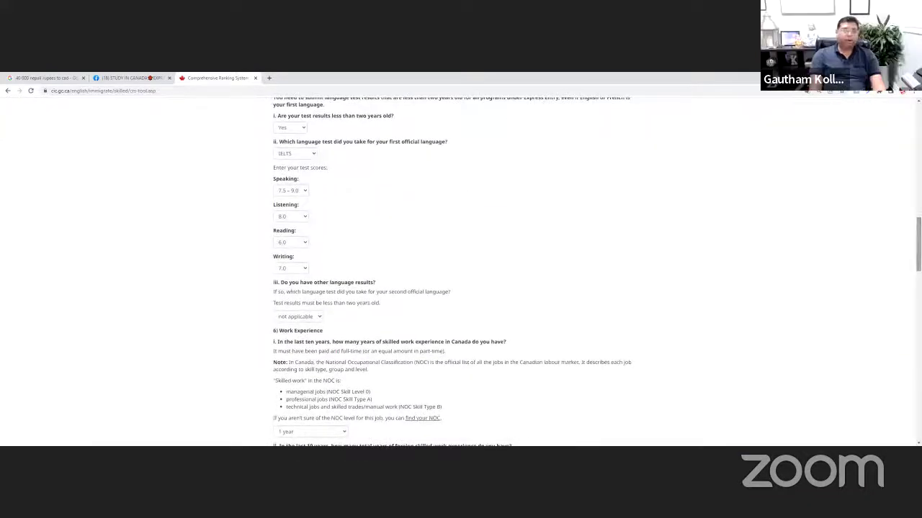
{"action": "left_click", "coordinate": [301, 245]}
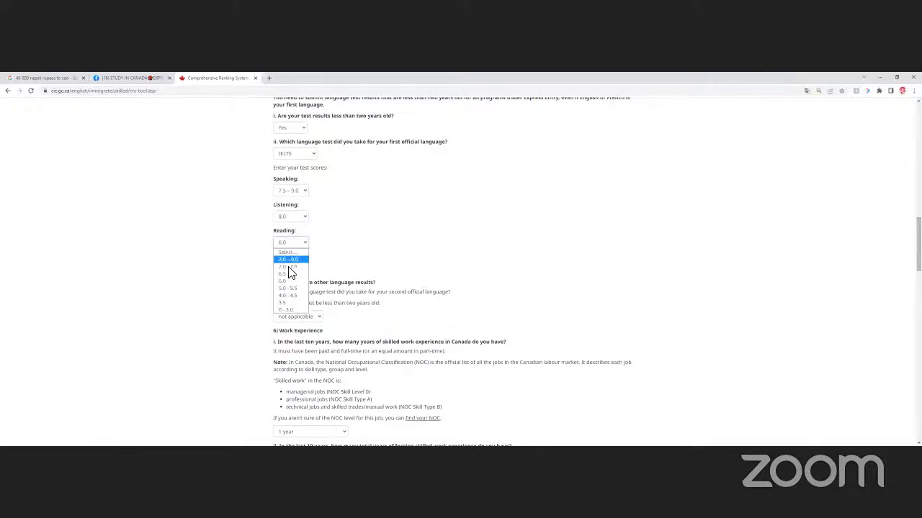
{"action": "left_click", "coordinate": [288, 267]}
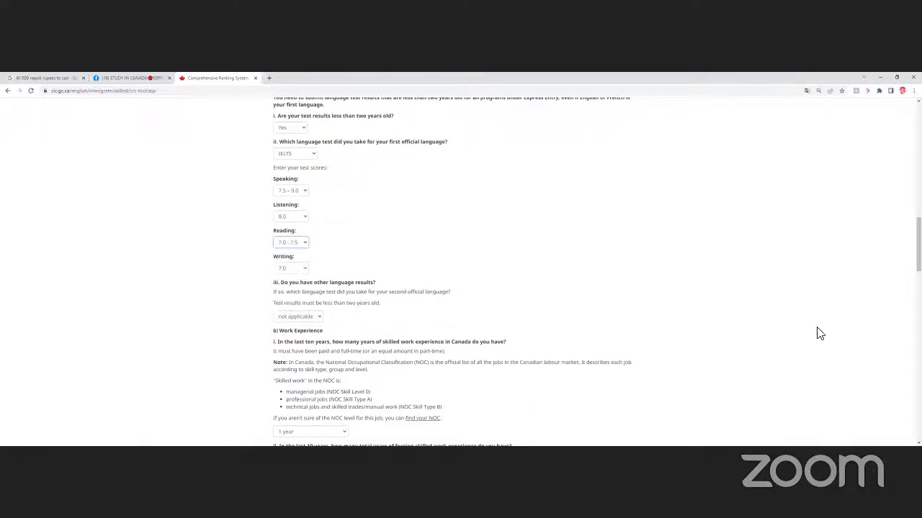
Step: Recalculate the CRS score with the revised reading result and check the core factors, skill transferability points and grand total
{"action": "scroll", "coordinate": [461, 273], "scroll_direction": "down", "scroll_amount": 15}
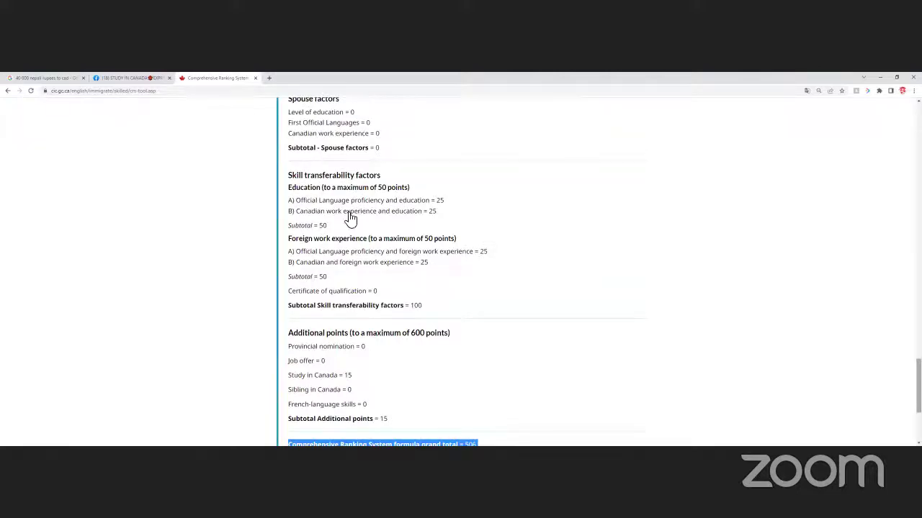
{"action": "scroll", "coordinate": [347, 218], "scroll_direction": "up", "scroll_amount": 5}
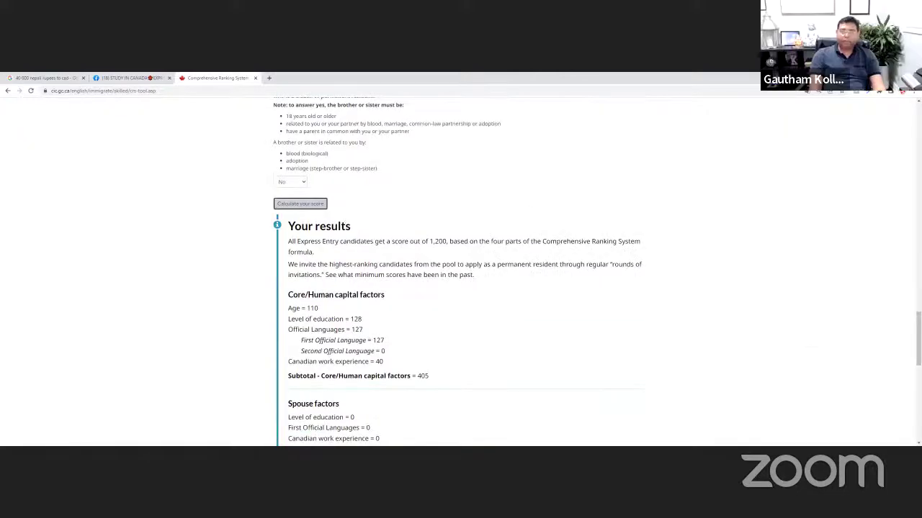
{"action": "scroll", "coordinate": [871, 409], "scroll_direction": "down", "scroll_amount": 6}
{"action": "left_click", "coordinate": [478, 288]}
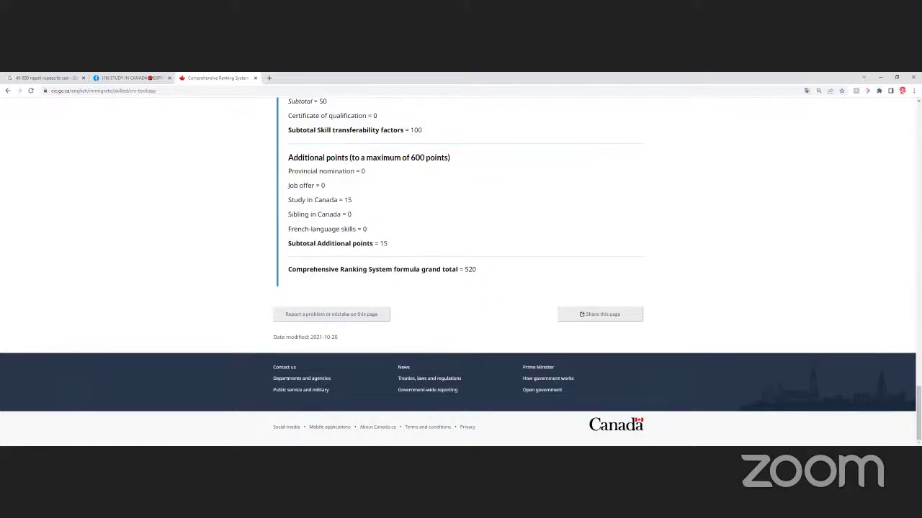
{"action": "scroll", "coordinate": [461, 272], "scroll_direction": "up", "scroll_amount": 15}
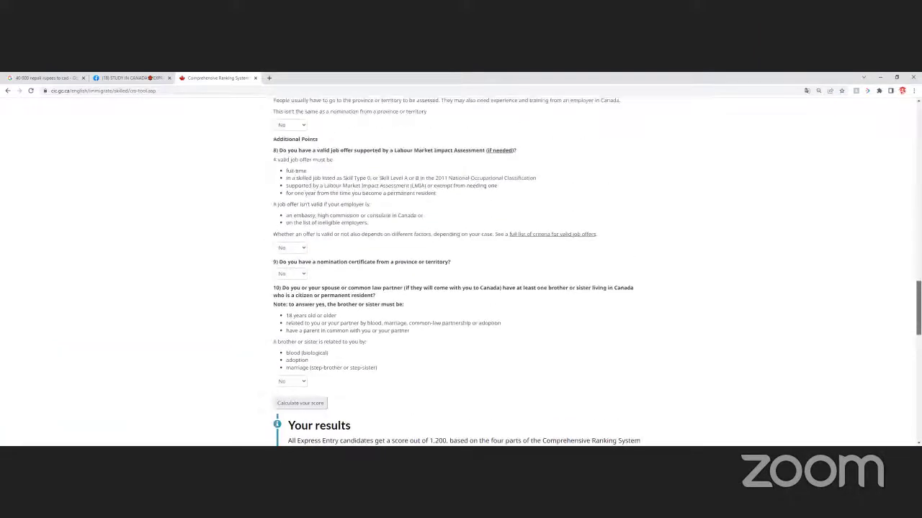
{"action": "scroll", "coordinate": [461, 272], "scroll_direction": "up", "scroll_amount": 1}
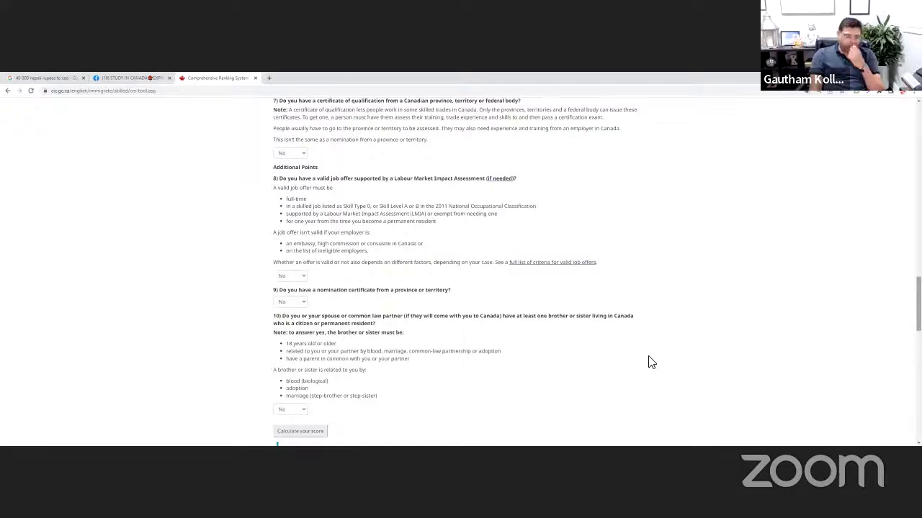